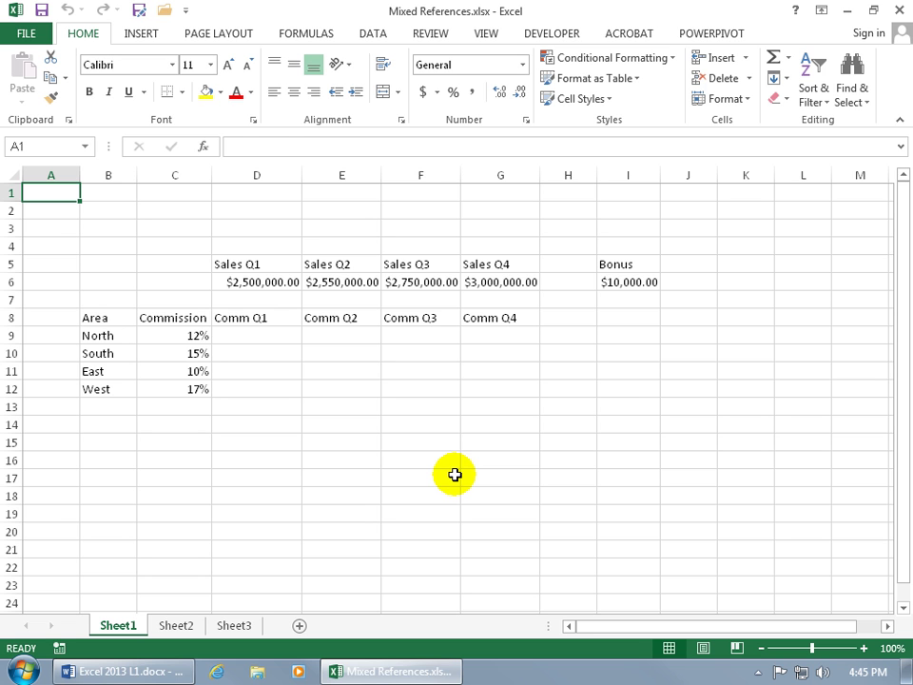
Calculate the North area's Q1 commission in D9 with the formula =C9*D6
left_click(255, 280)
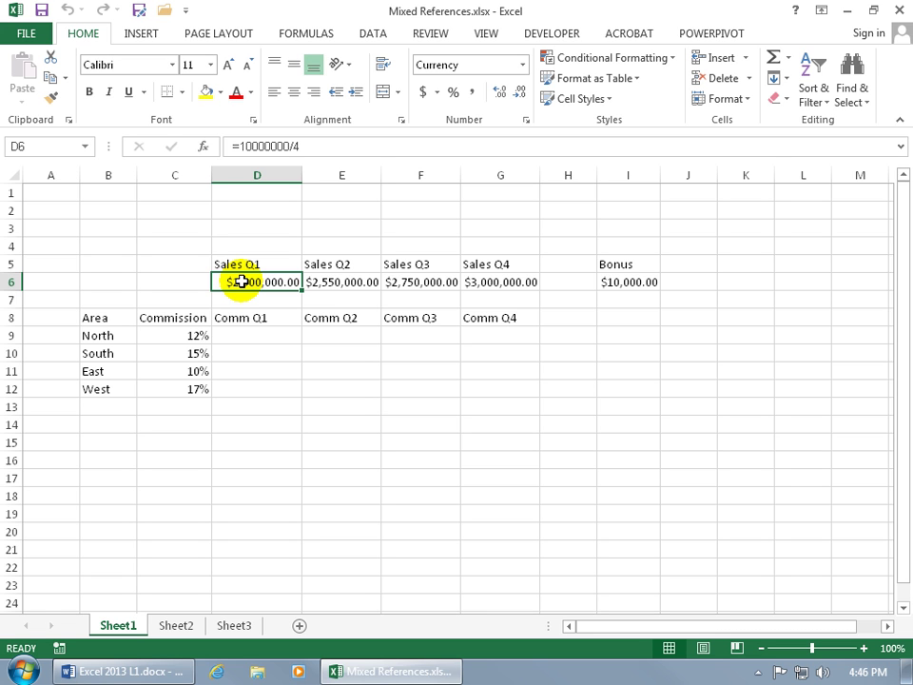
left_click(255, 334)
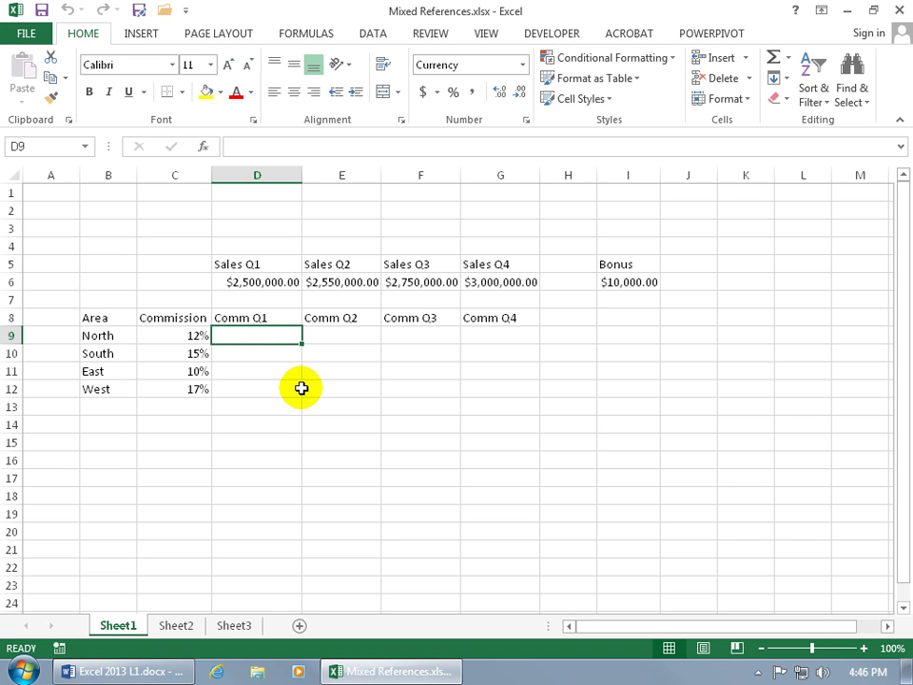
left_click(272, 282)
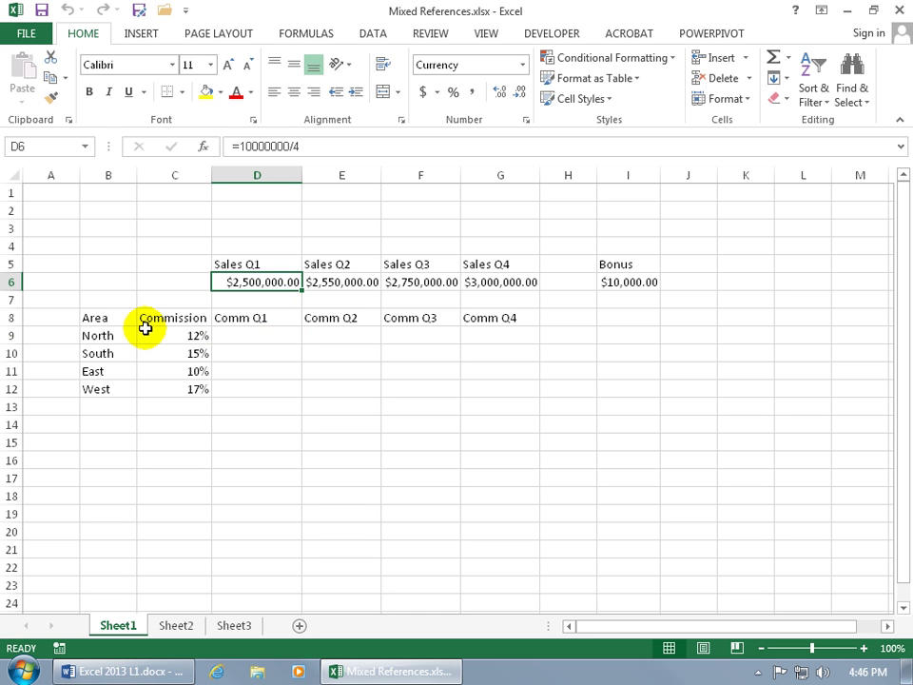
left_click(196, 336)
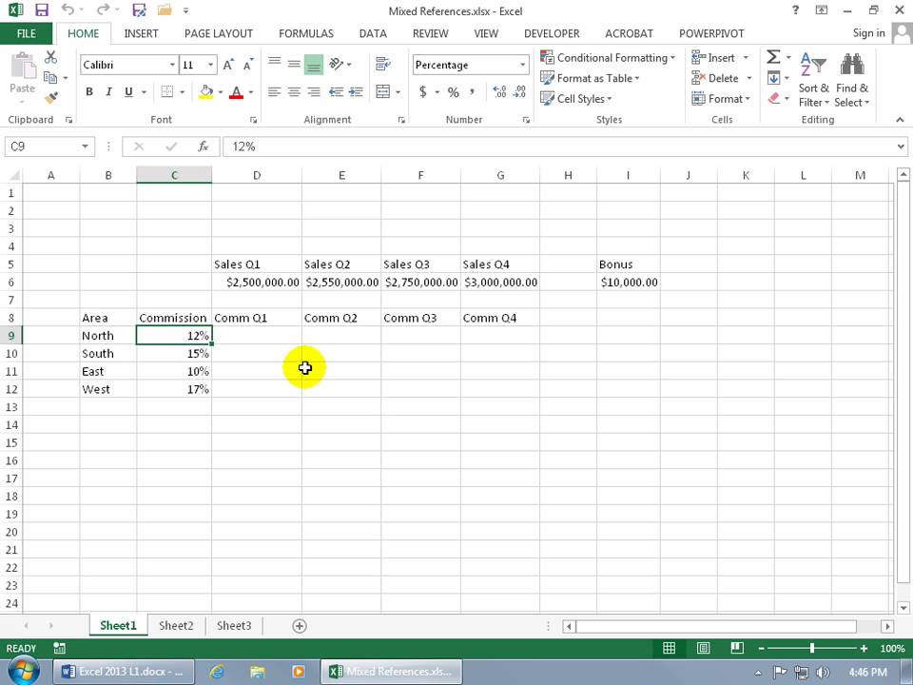
left_click(264, 337)
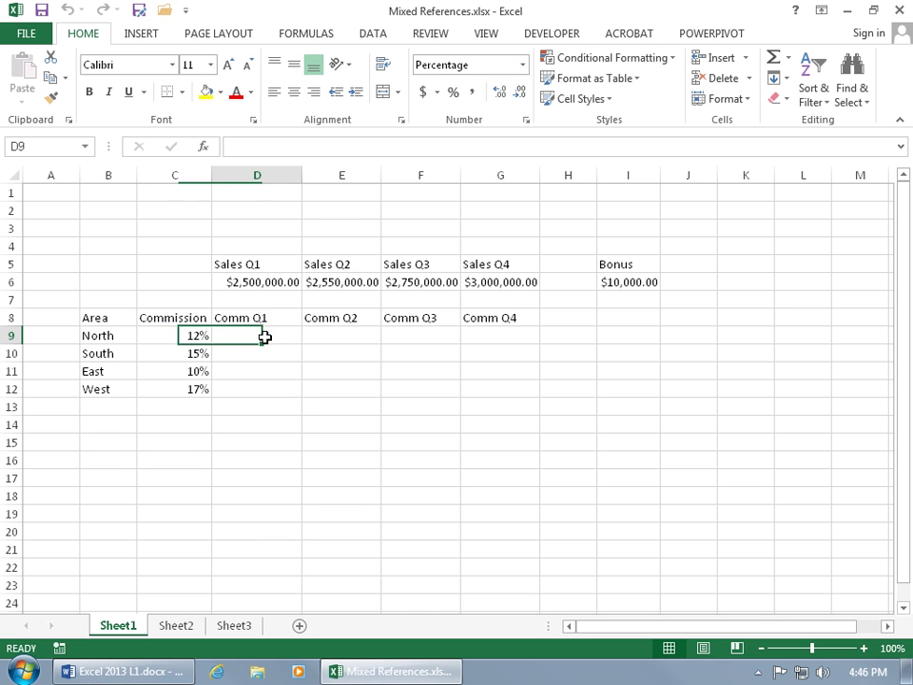
type("=")
left_click(191, 334)
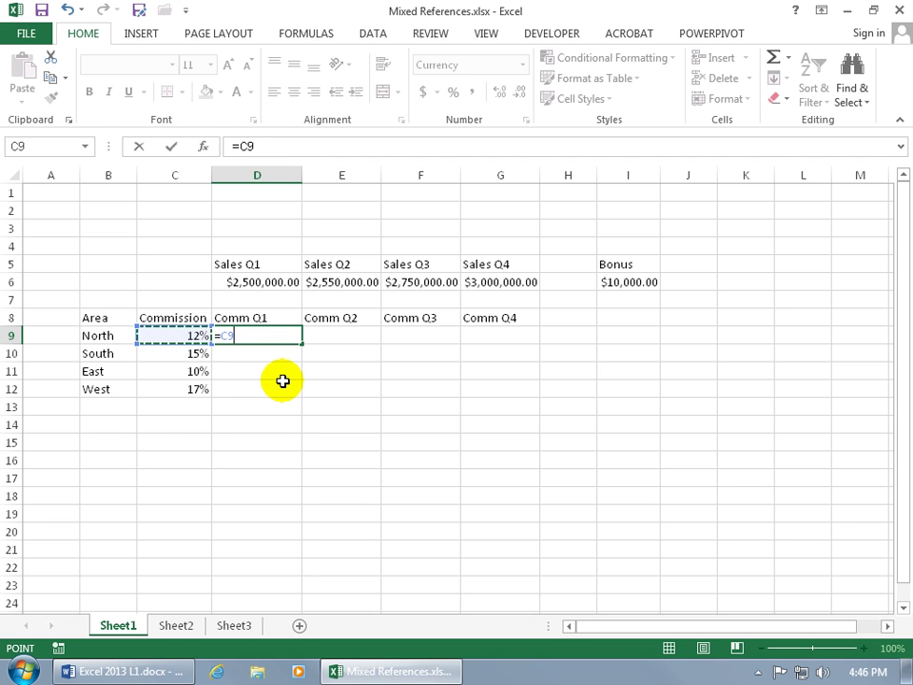
type("*")
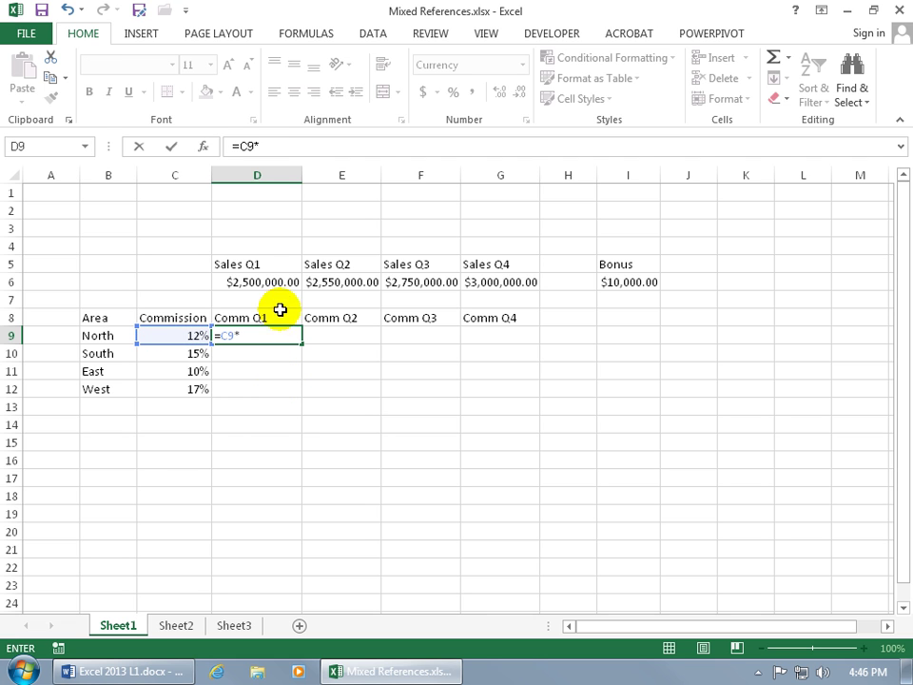
left_click(276, 281)
key("ctrl+Return")
key("Return")
Fill the Comm Q1 formula from D9 down to D12 and inspect the references copied into D10
left_click(283, 335)
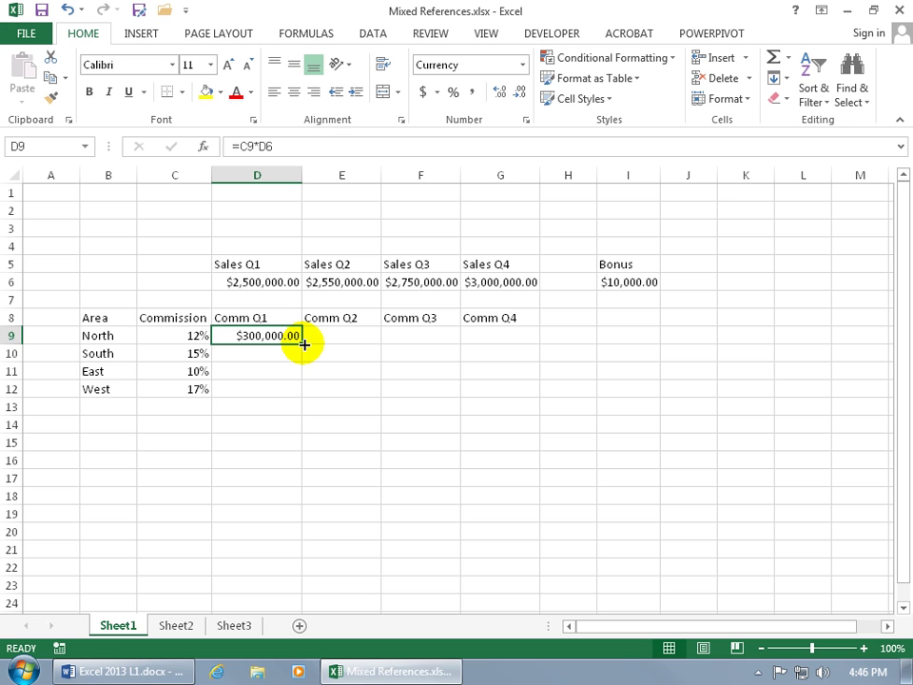
left_click_drag(303, 345, 304, 390)
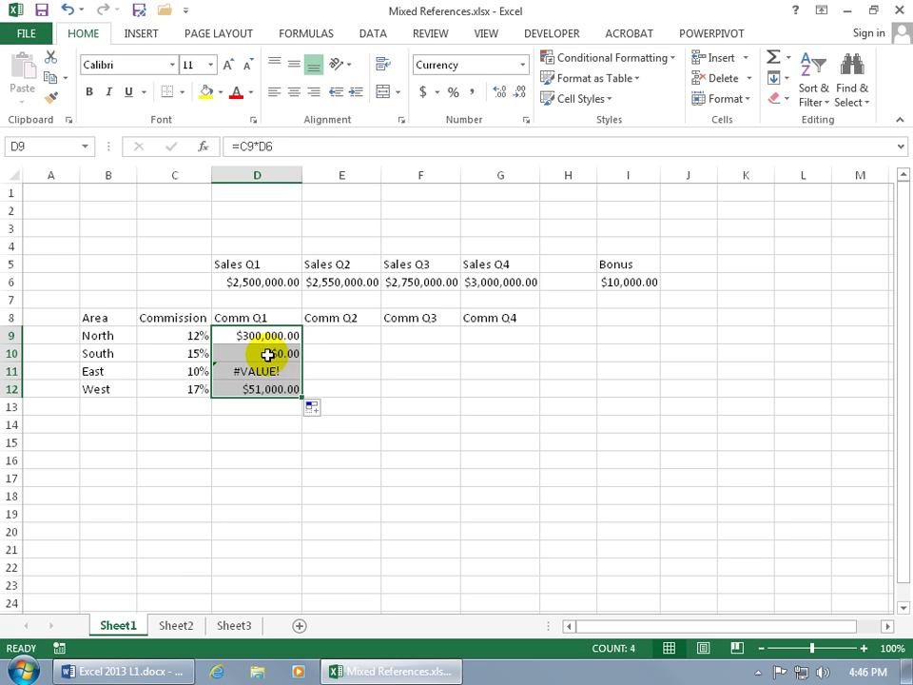
left_click(268, 353)
double_click(268, 354)
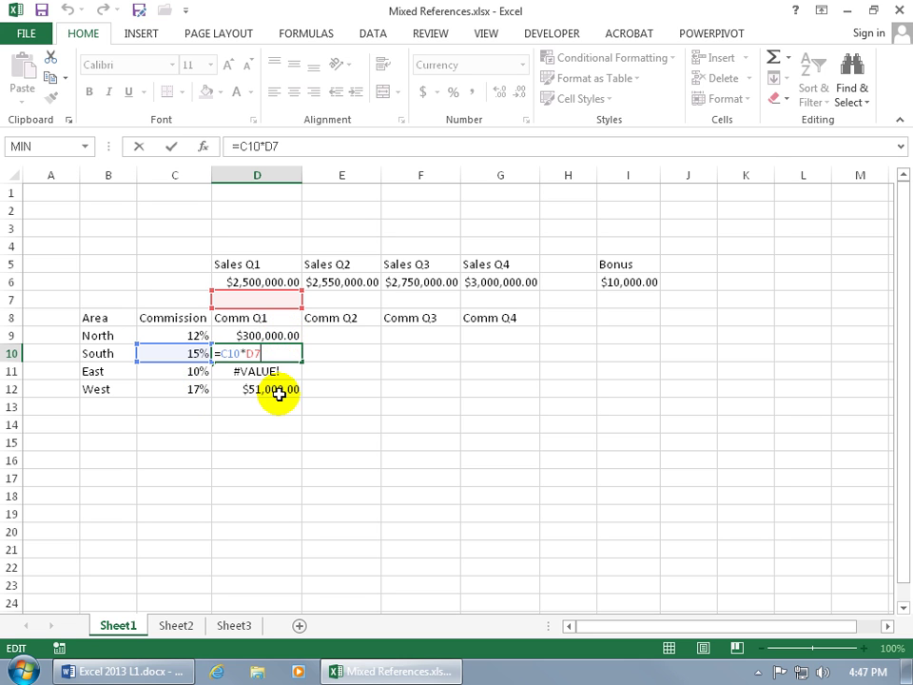
key("ctrl+Return")
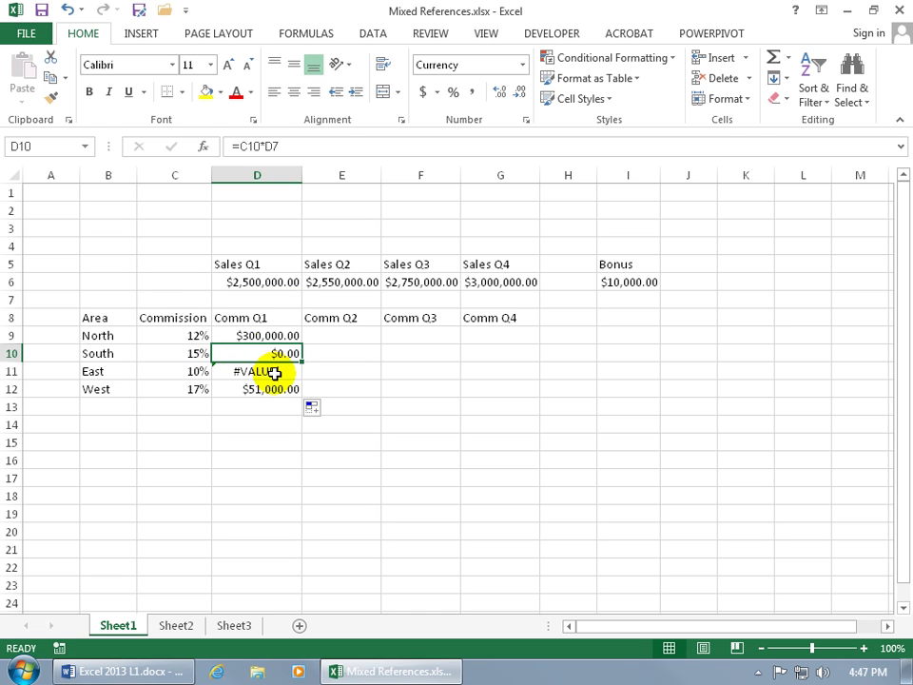
Lock the row of the Sales Q1 reference in D9 so the formula is =C9*D$6
left_click(281, 335)
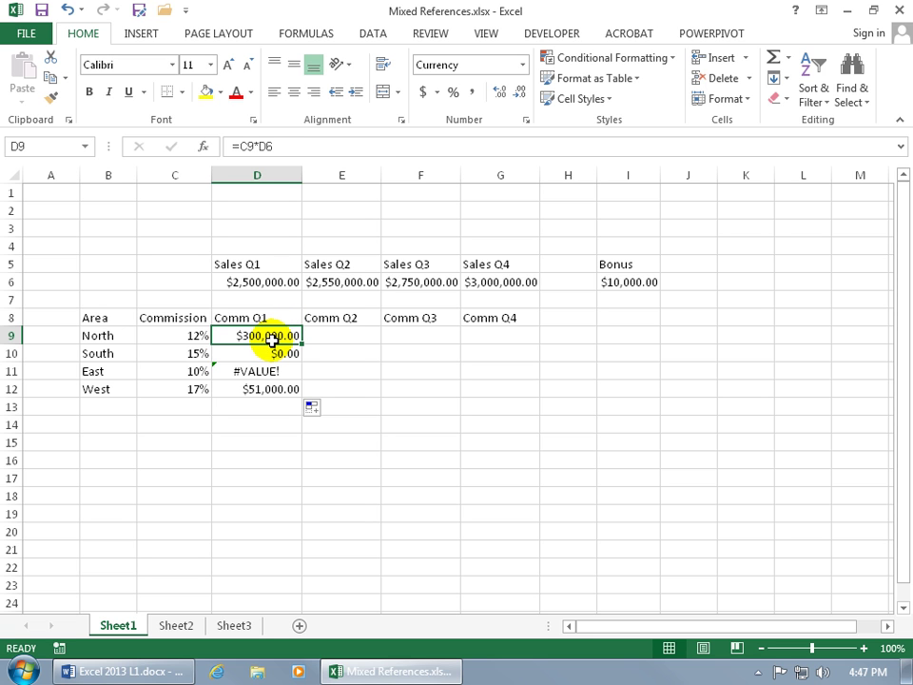
left_click(273, 282)
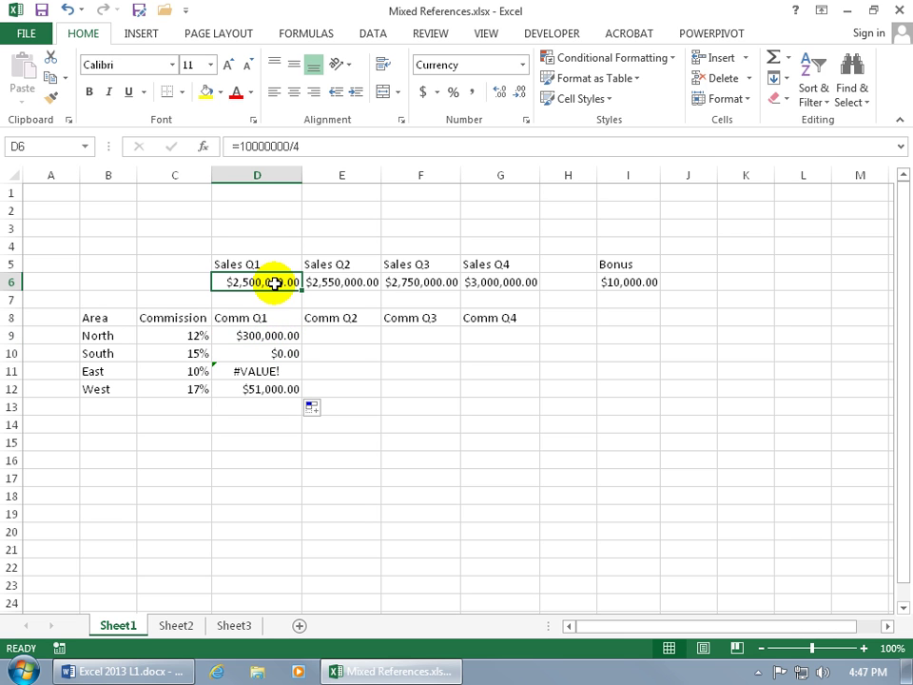
left_click(265, 336)
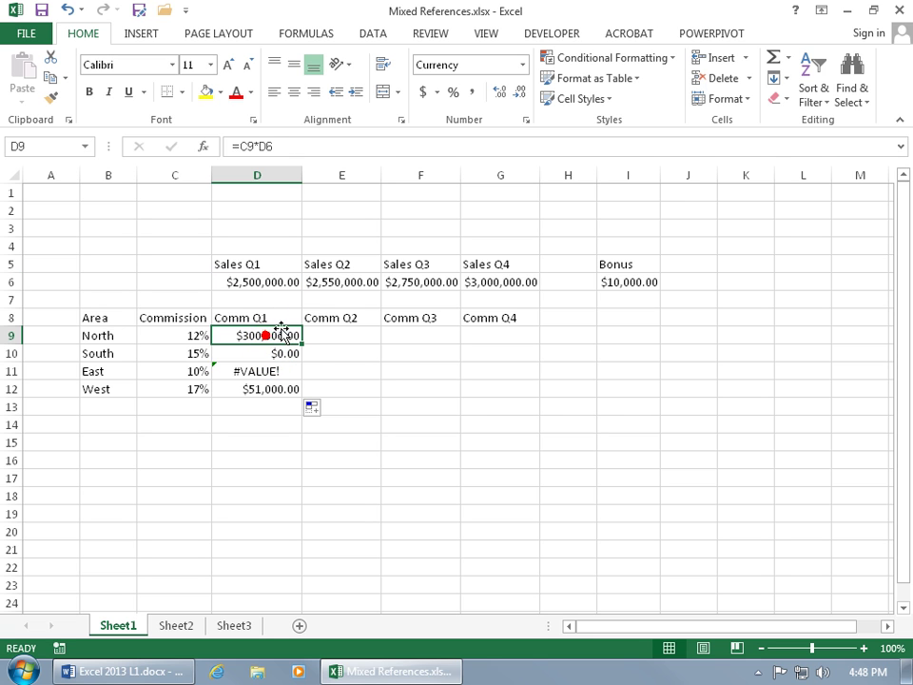
left_click(255, 145)
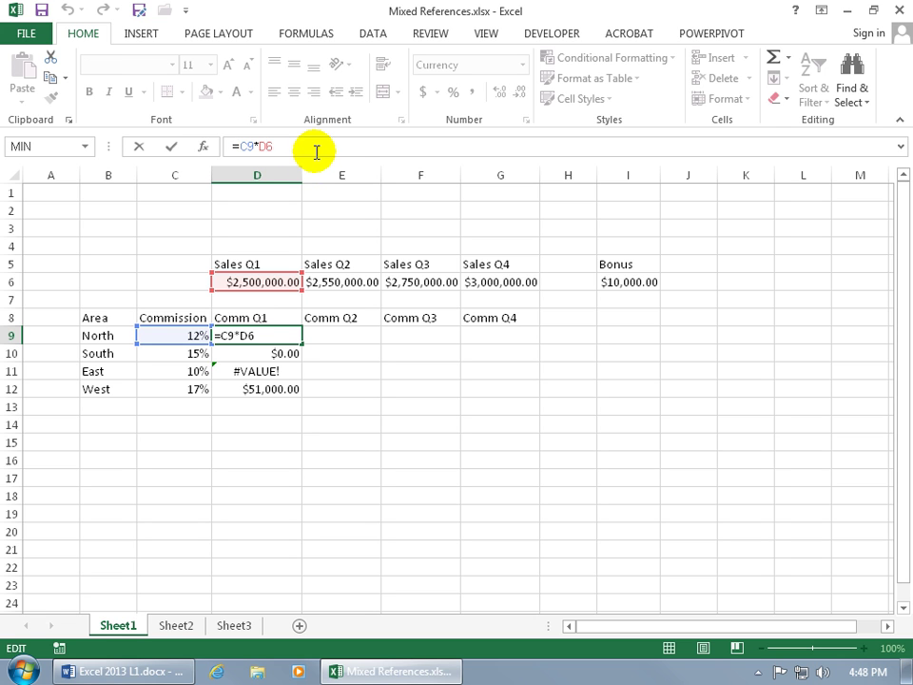
type("$")
key("BackSpace")
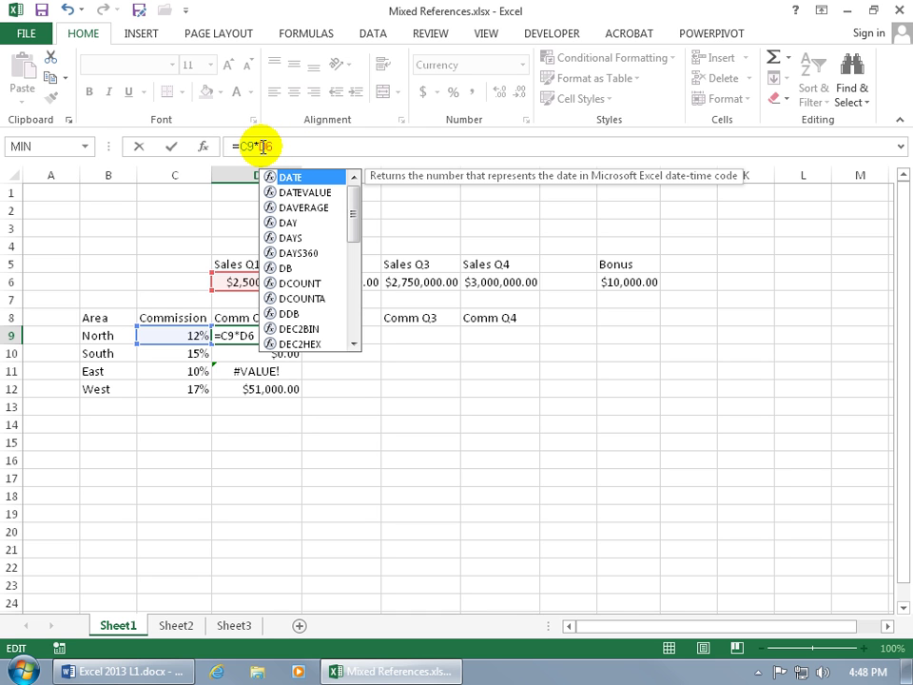
left_click(261, 145)
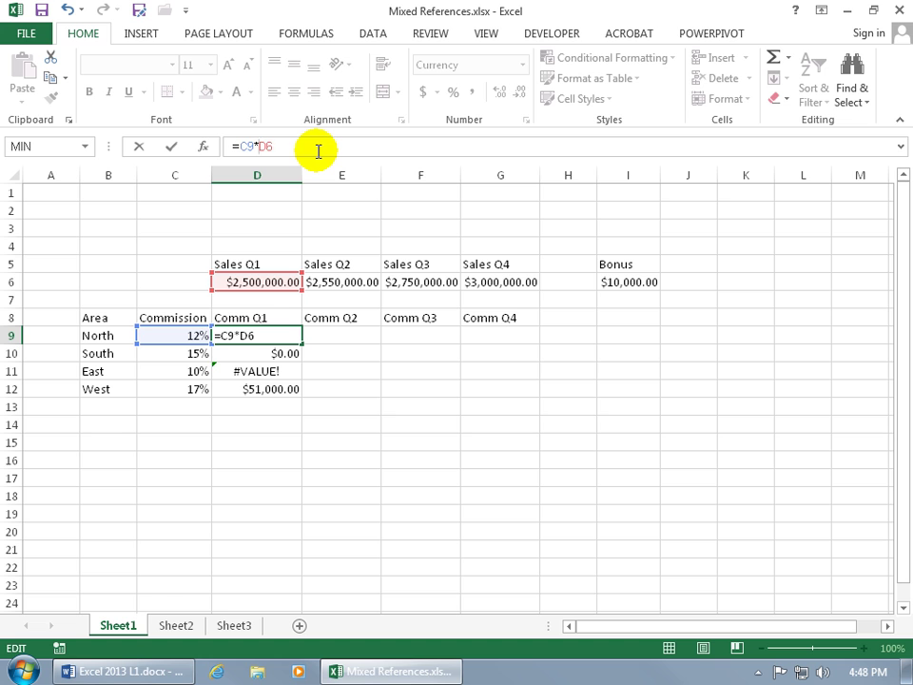
key("F4")
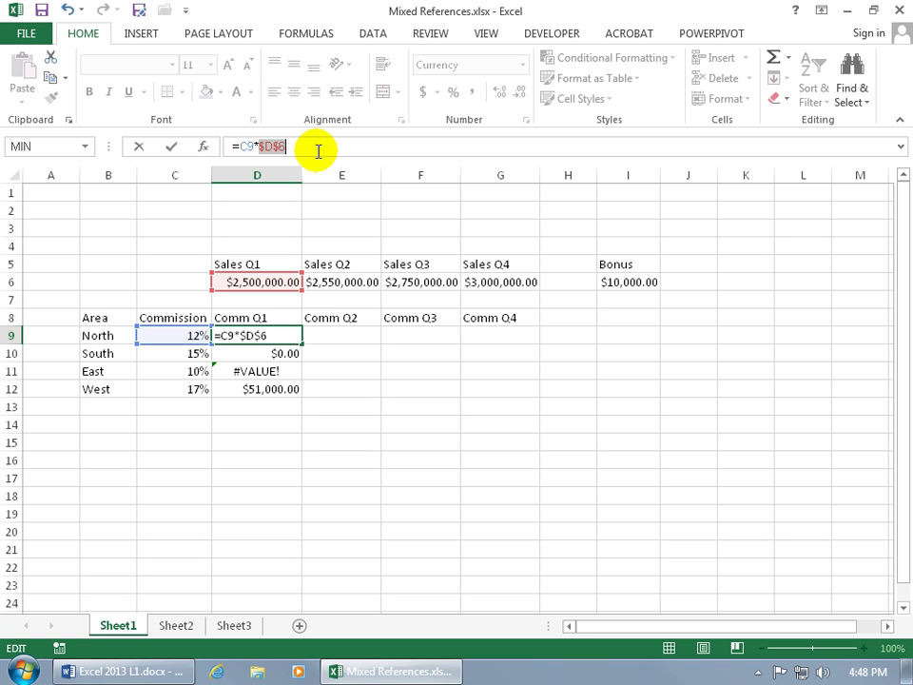
key("F4")
key("Return")
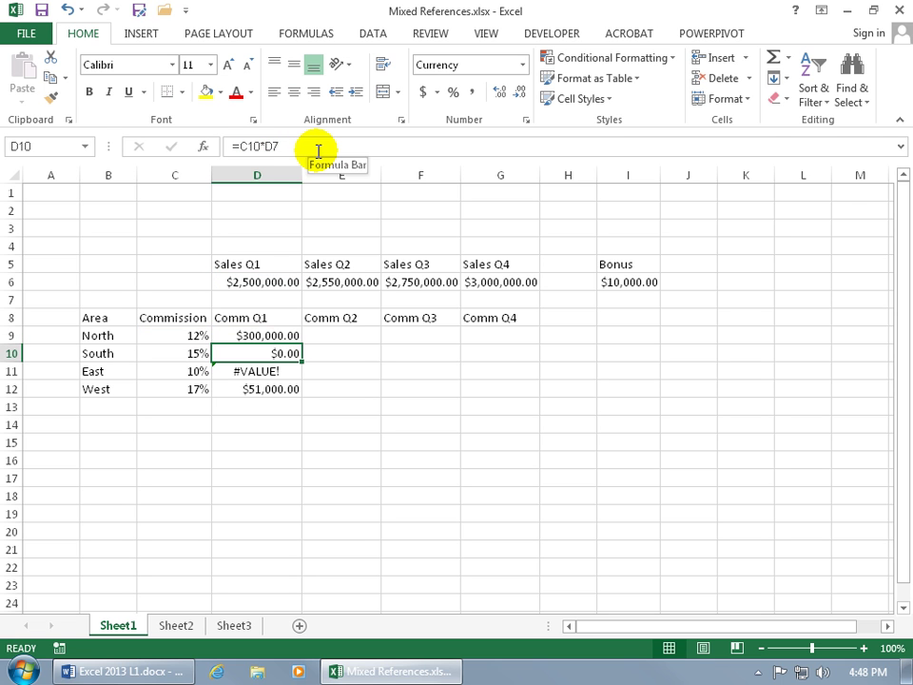
Fill the mixed-reference formula from D9 down to D12 and check the references in the East area's cell D11
left_click(270, 337)
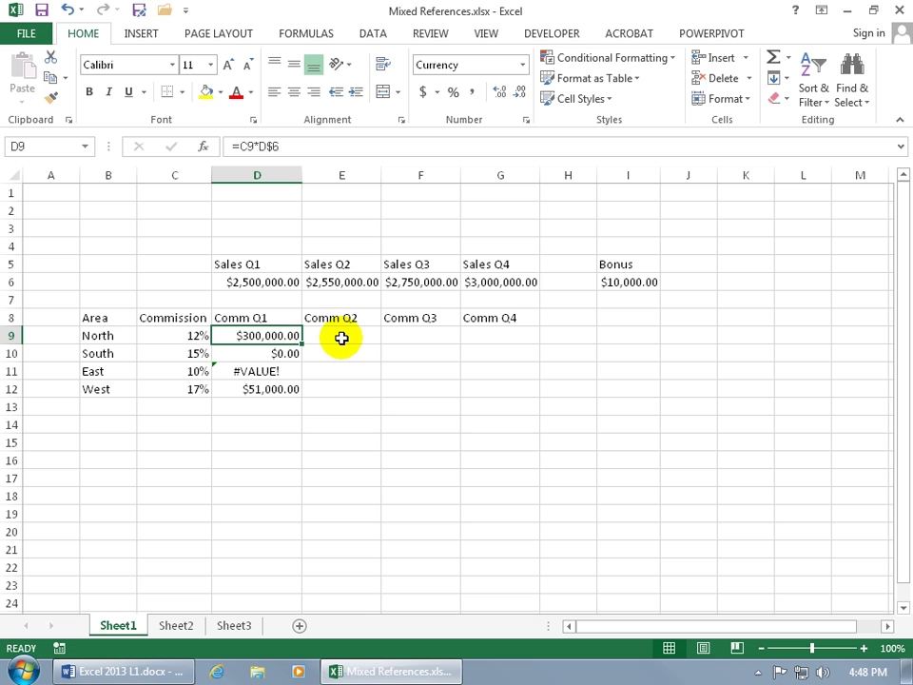
left_click_drag(302, 343, 302, 391)
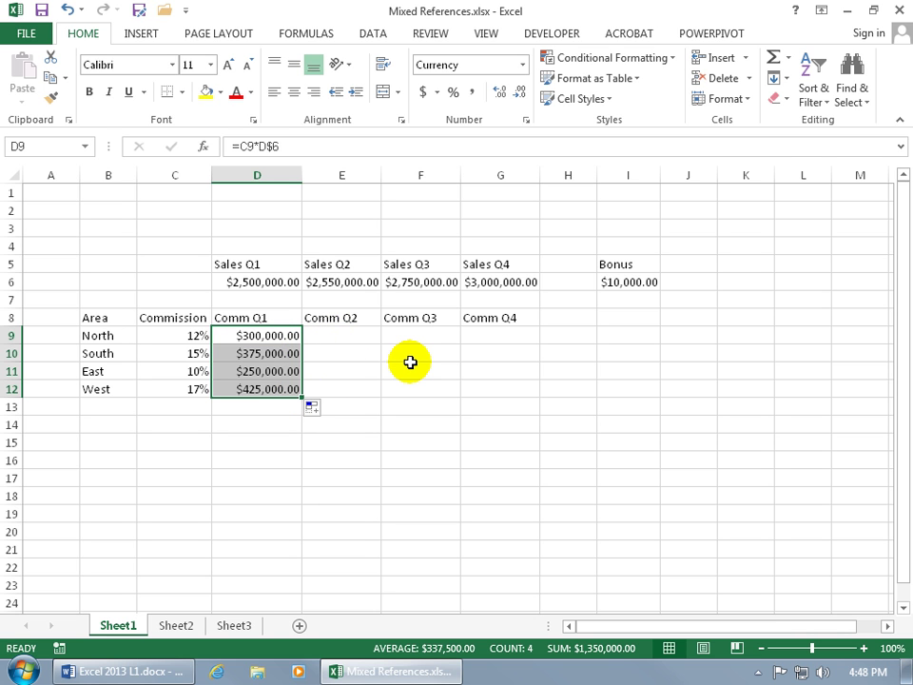
double_click(266, 371)
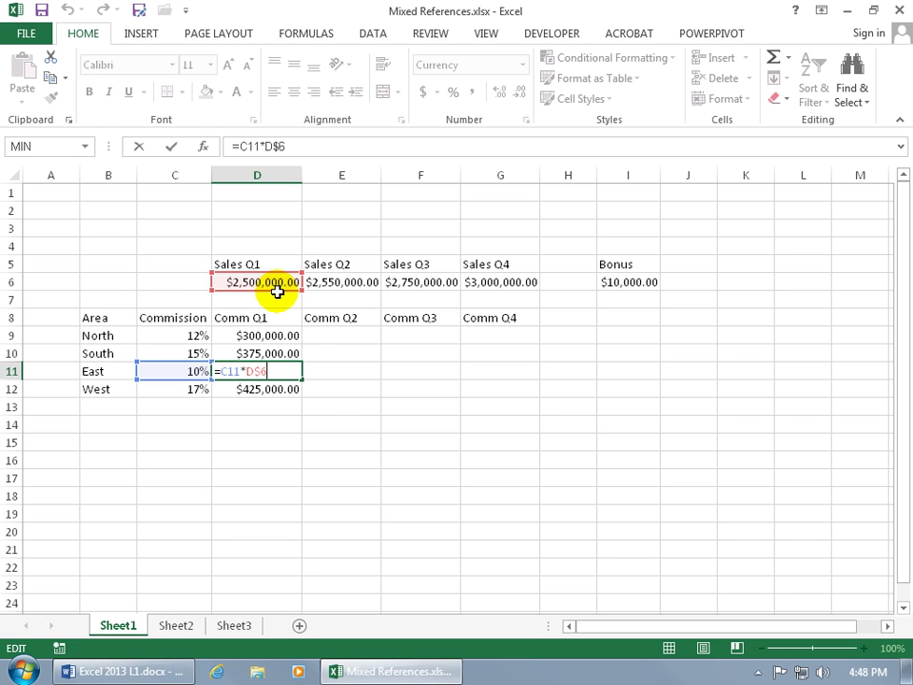
key("ctrl+Return")
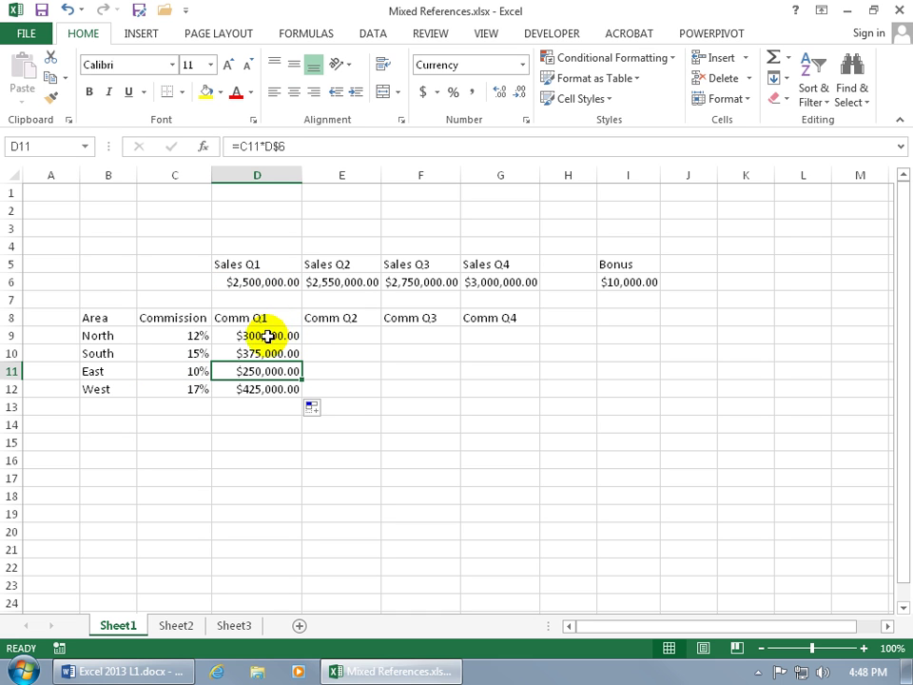
Fill the North commission formula from D9 across to G9 for the remaining quarters
left_click(265, 337)
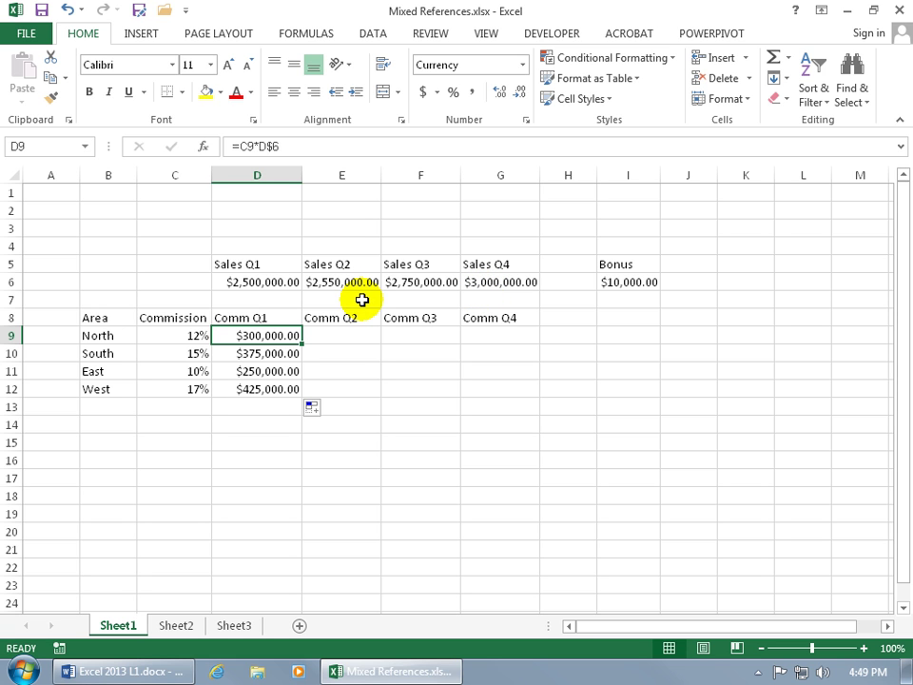
left_click(287, 283)
left_click(353, 282)
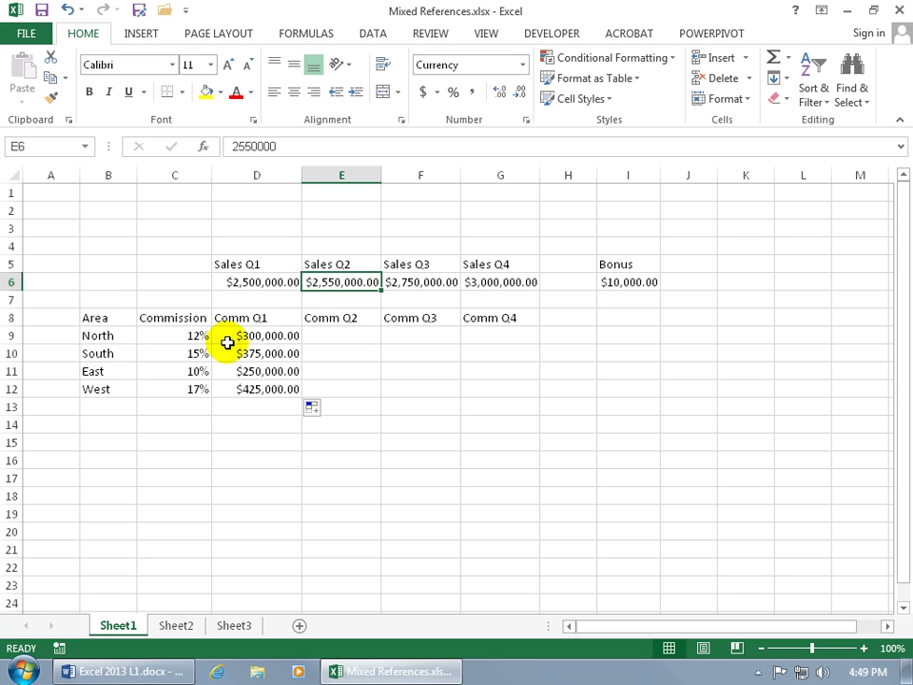
left_click(189, 338)
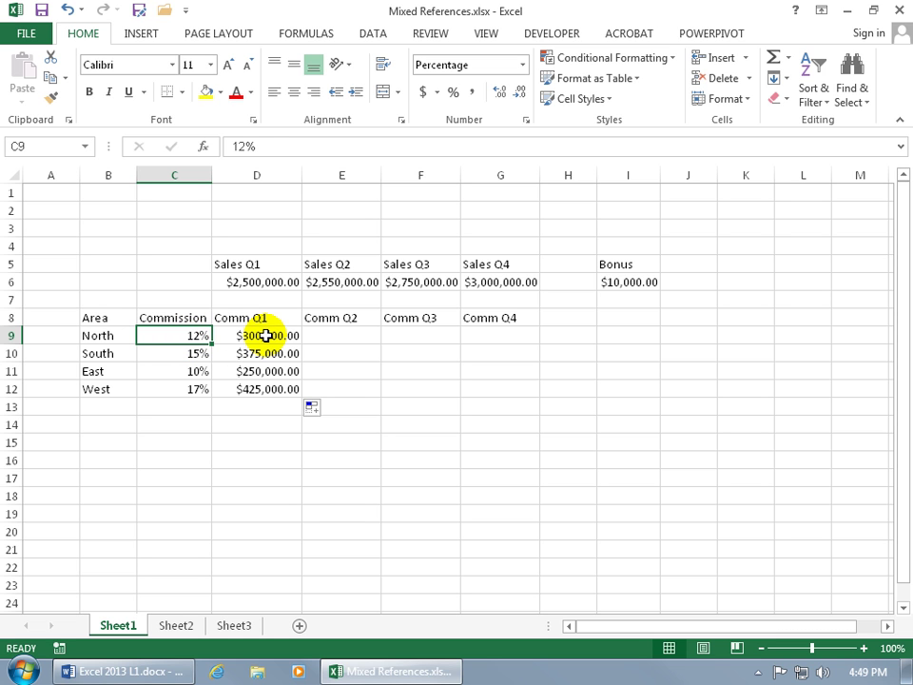
left_click(343, 282)
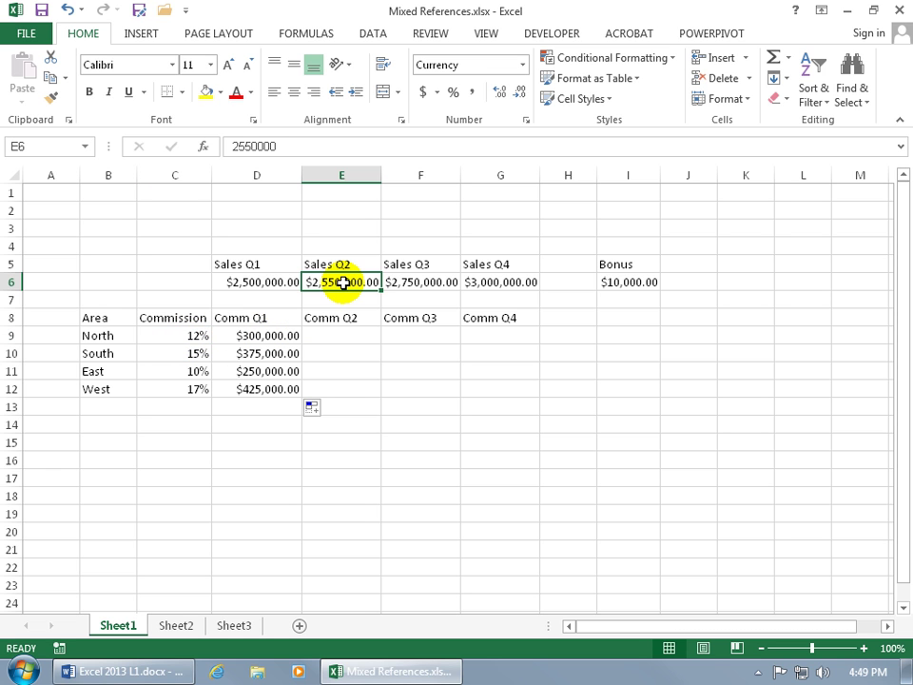
left_click(273, 336)
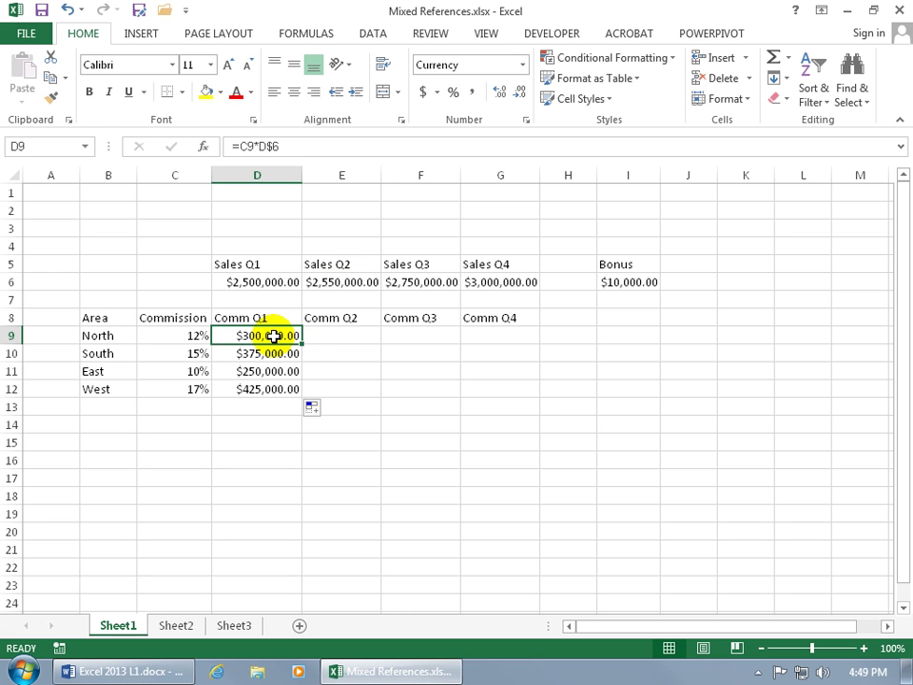
left_click_drag(306, 344, 506, 340)
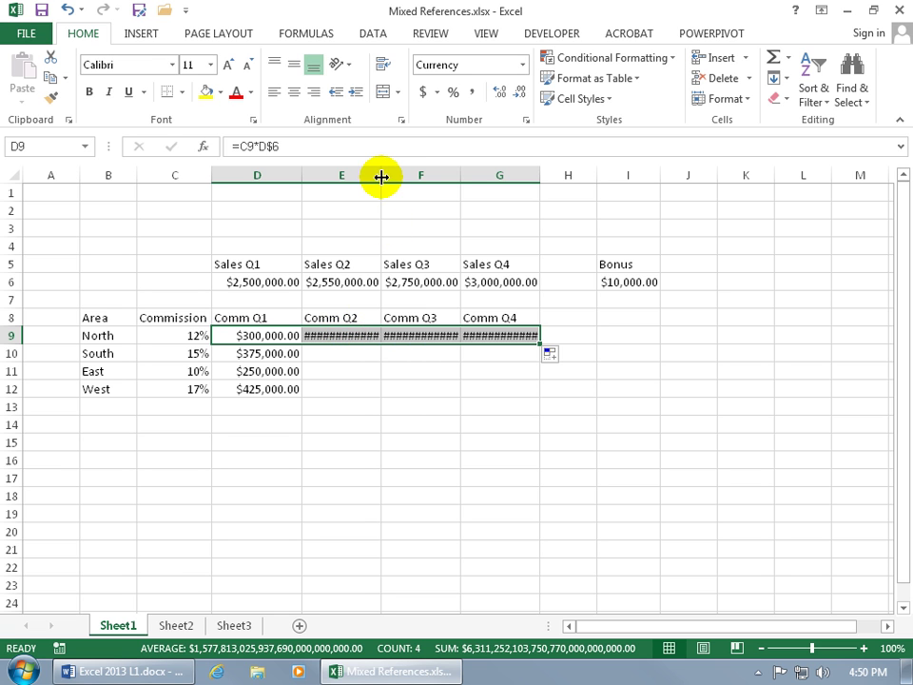
Widen column E to fit its contents and inspect the references in the Comm Q2 formula in E9
left_click_drag(382, 176, 430, 175)
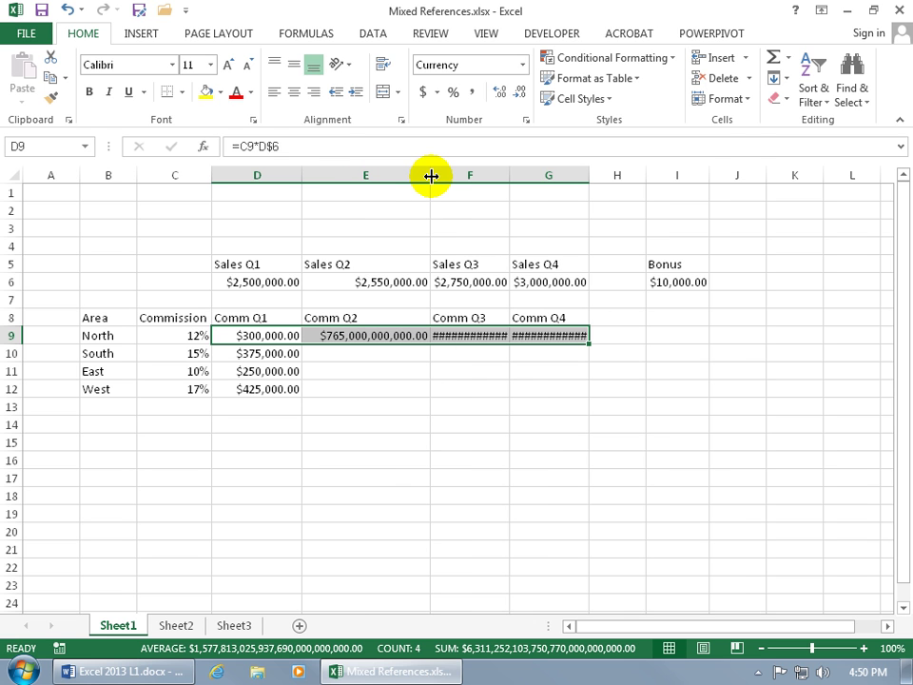
double_click(431, 176)
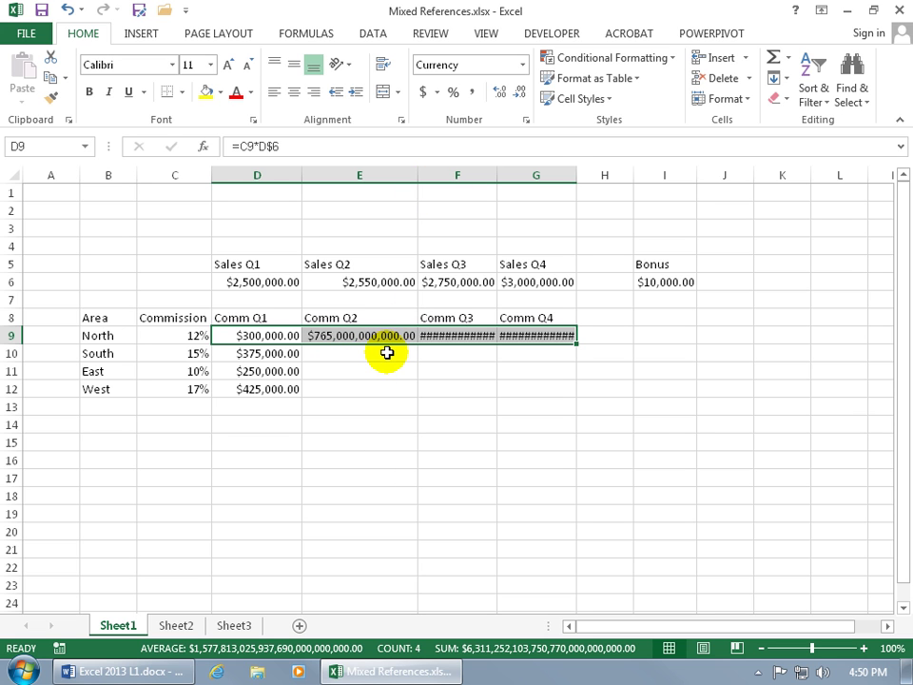
left_click(387, 336)
double_click(387, 337)
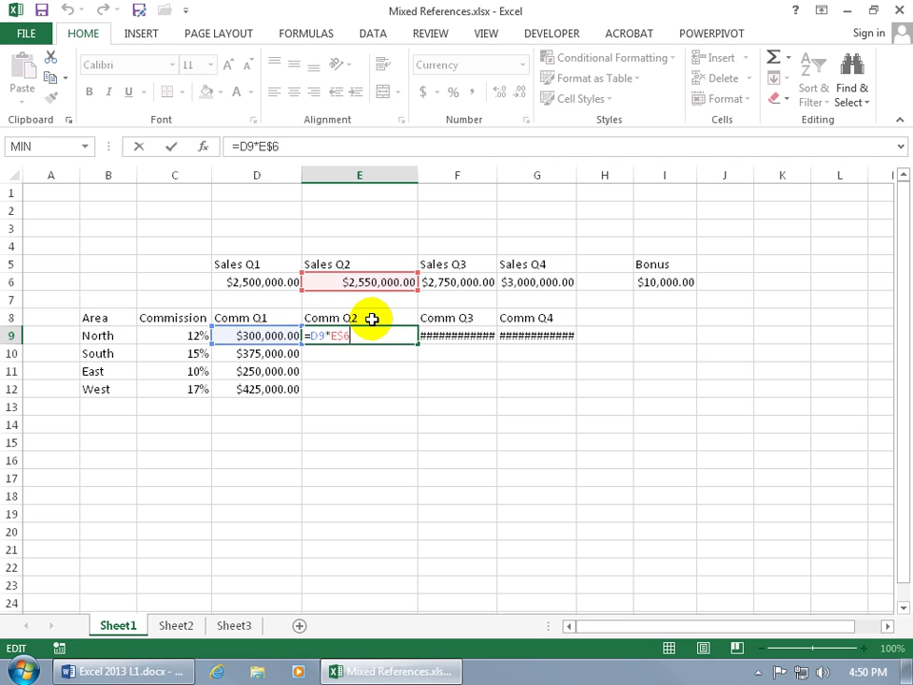
key("ctrl+Return")
Lock the column of the commission rate reference in D9 so the formula is =$C9*D$6
left_click(281, 336)
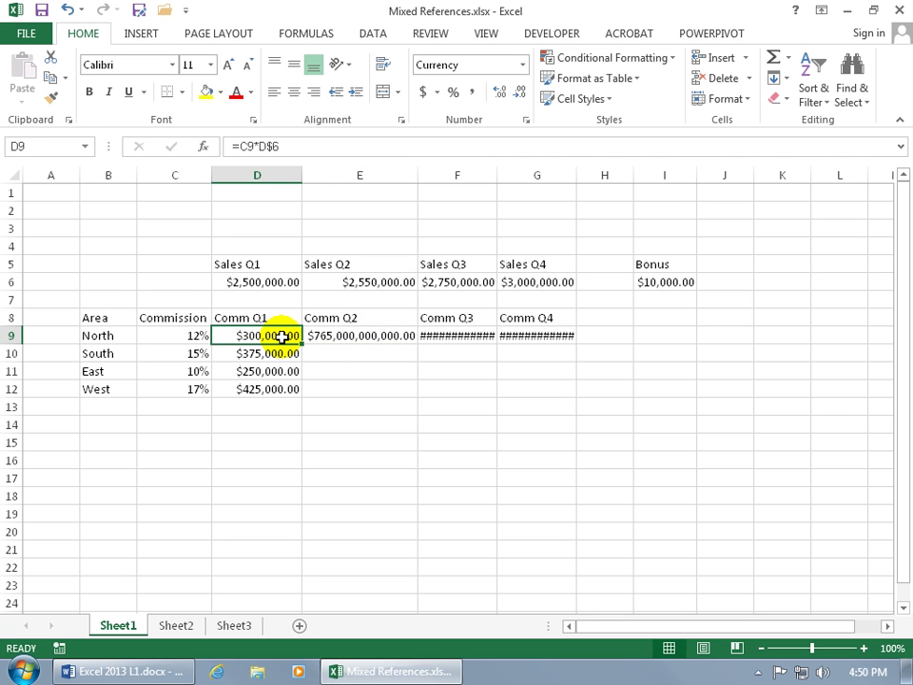
left_click(237, 146)
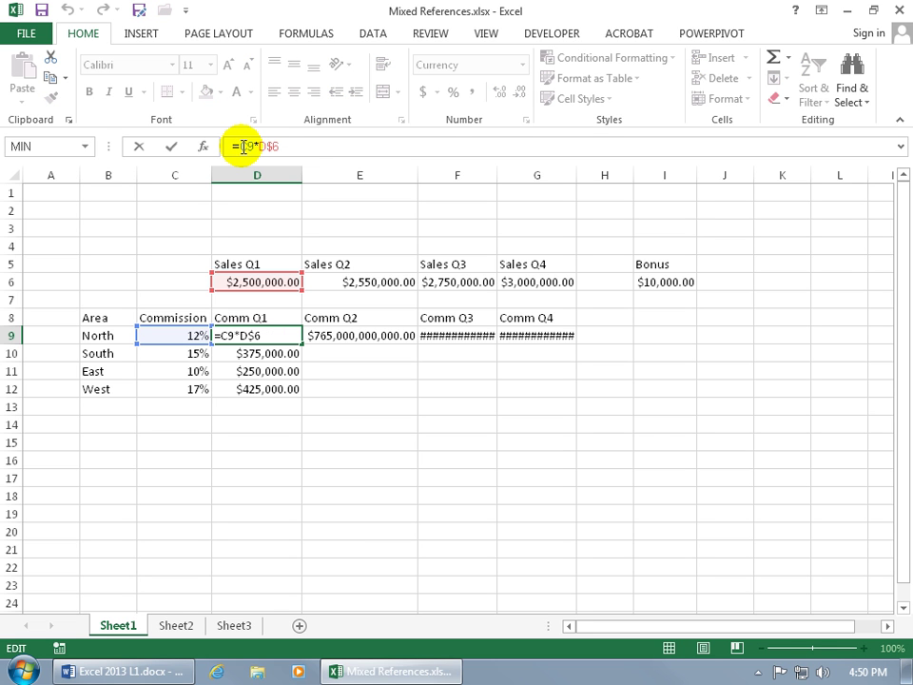
type("$")
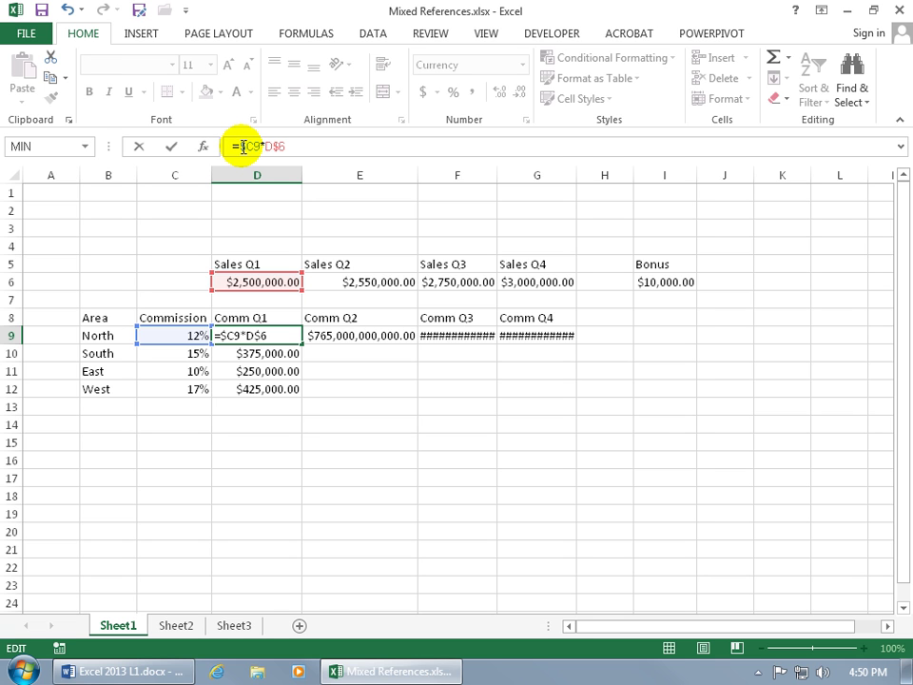
key("Return")
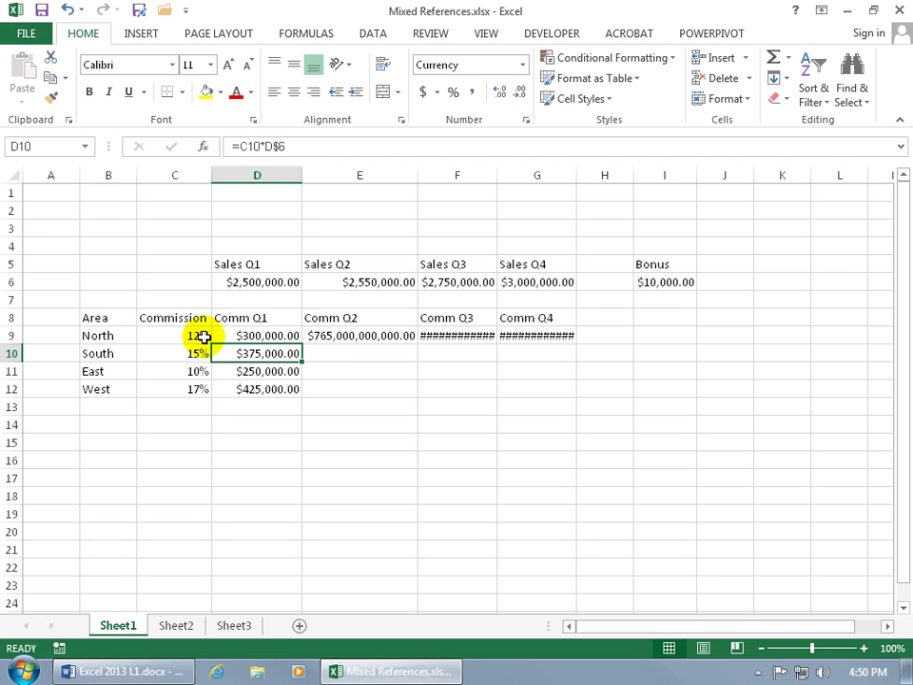
Fill the corrected North formula from D9 across to G9 and check the references in the Comm Q2 cell E9
left_click(240, 336)
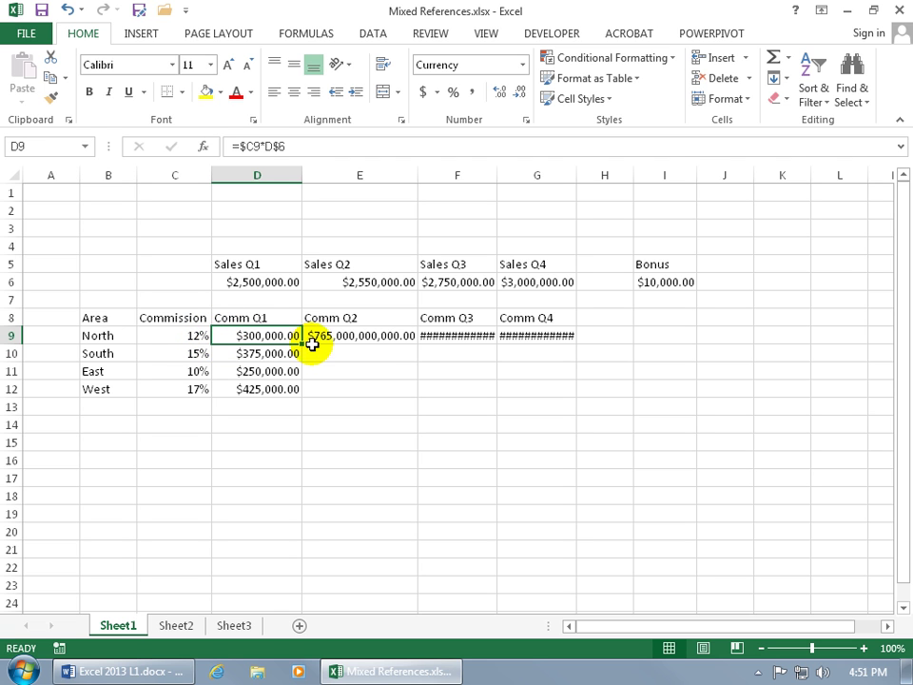
left_click_drag(300, 344, 570, 345)
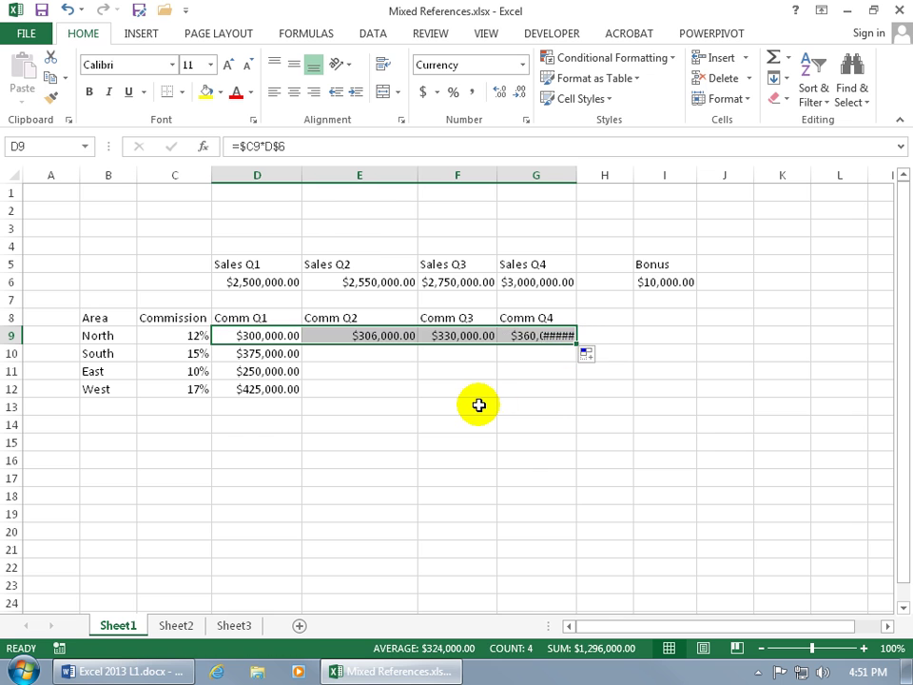
left_click(393, 337)
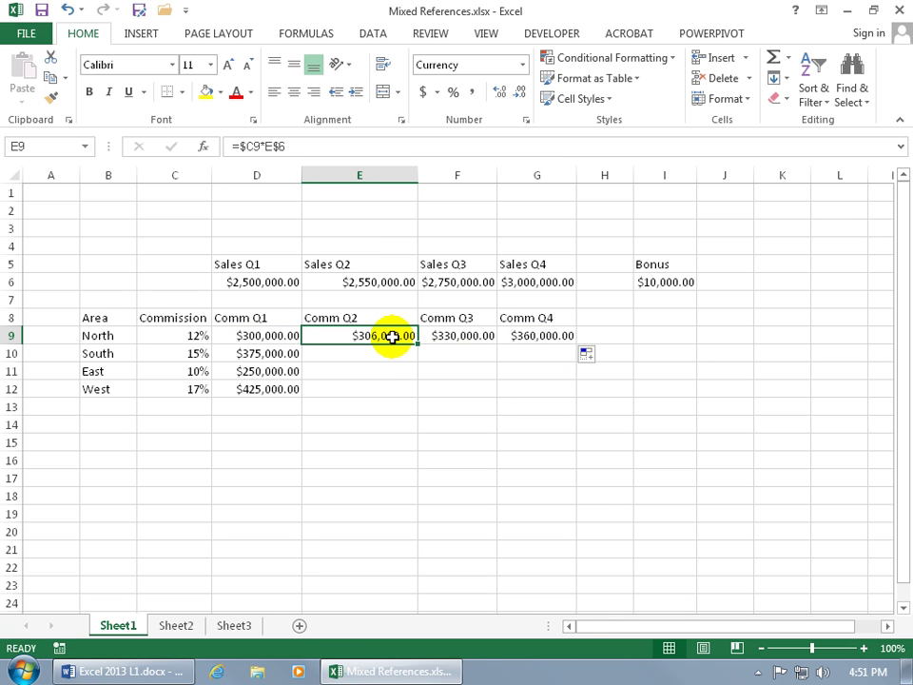
double_click(393, 336)
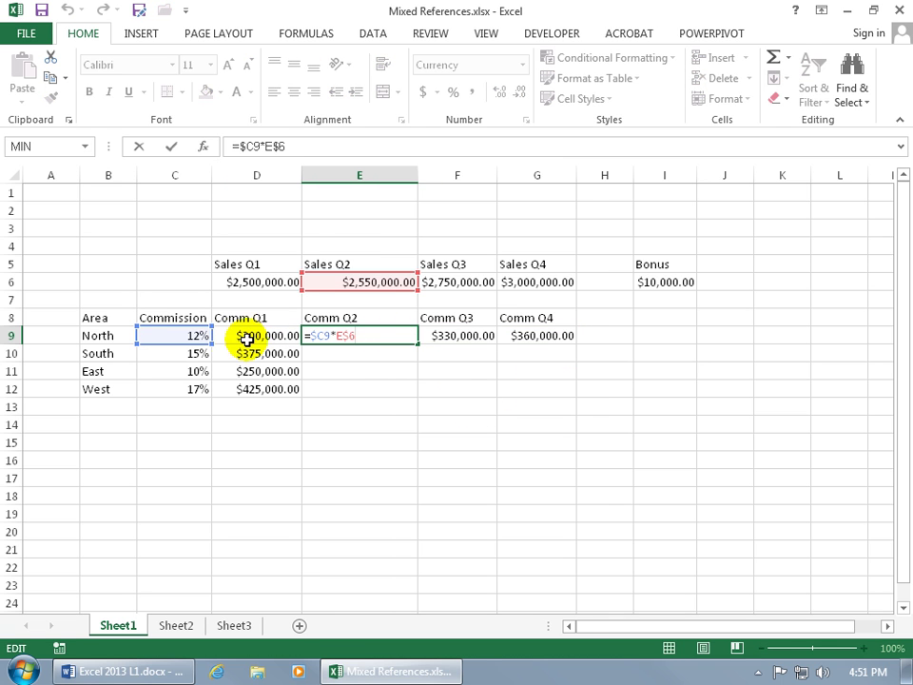
key("Return")
Fill the North formulas in E9:G9 down to row 12 and check the references in the East area's cell F11
left_click_drag(338, 336, 524, 344)
left_click_drag(392, 335, 572, 397)
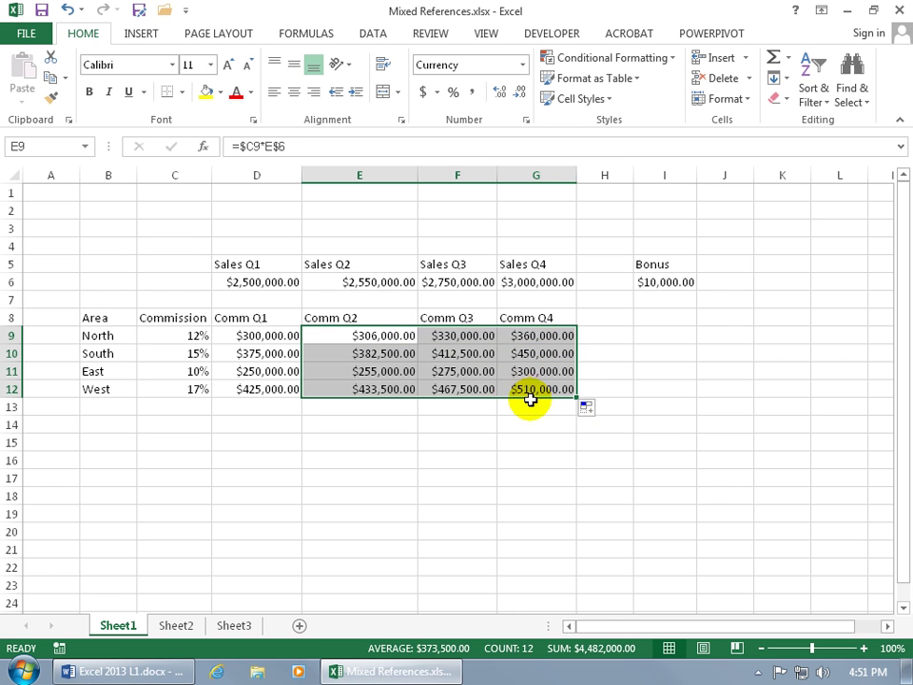
double_click(468, 371)
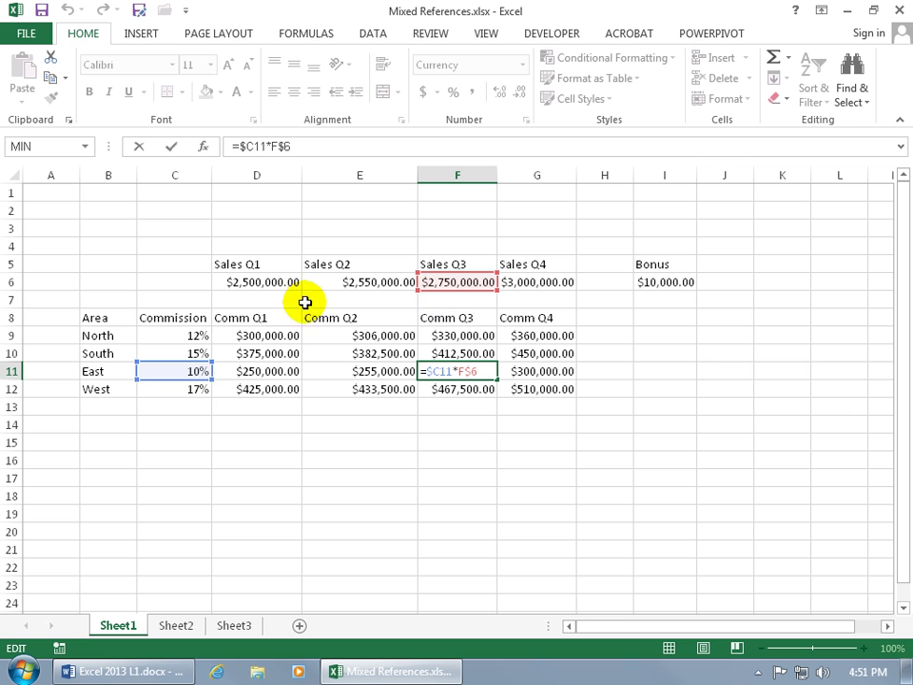
key("ctrl+Return")
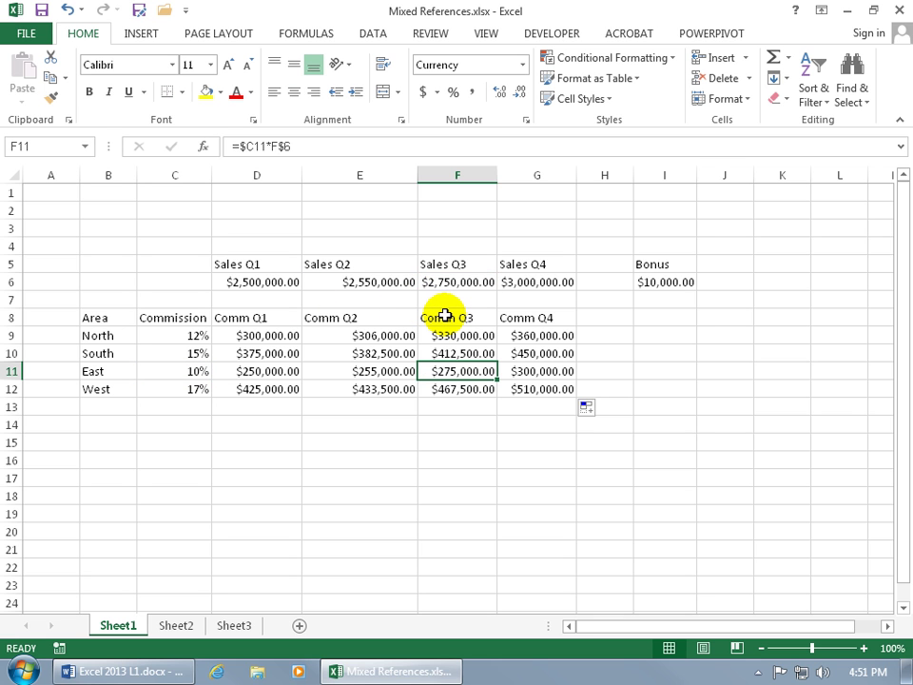
Undo the fill of the lower areas and make the commission reference in E9 fully absolute, as =$C$9*E$6
left_click(67, 9)
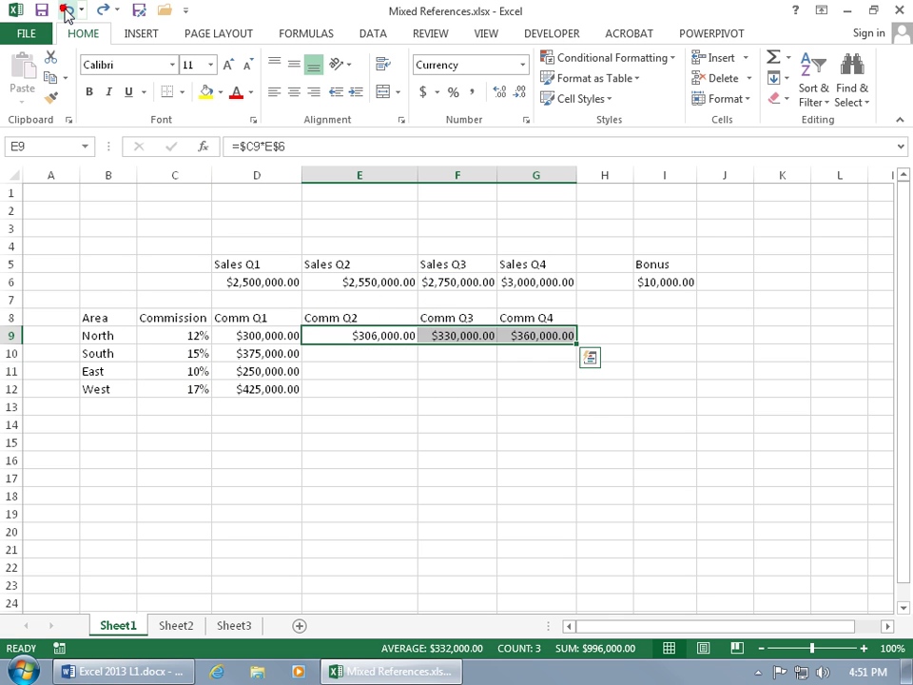
left_click(333, 336)
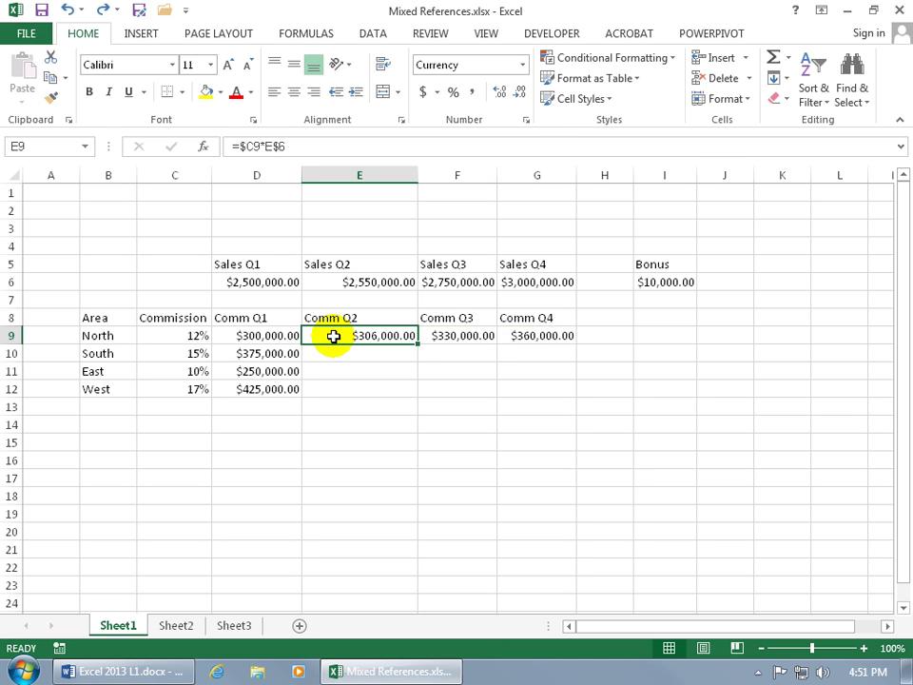
left_click(252, 145)
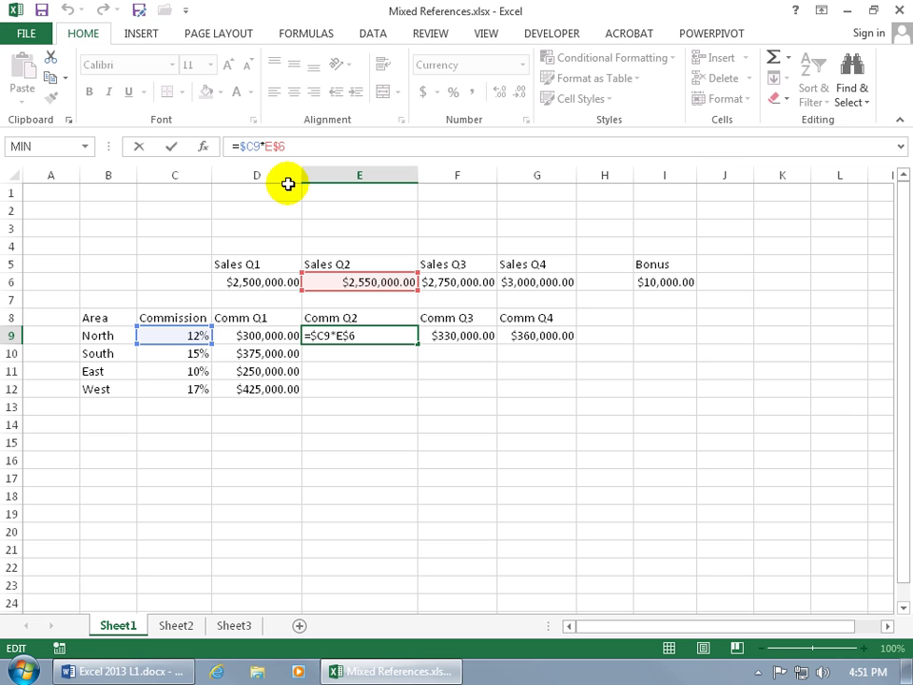
type("$")
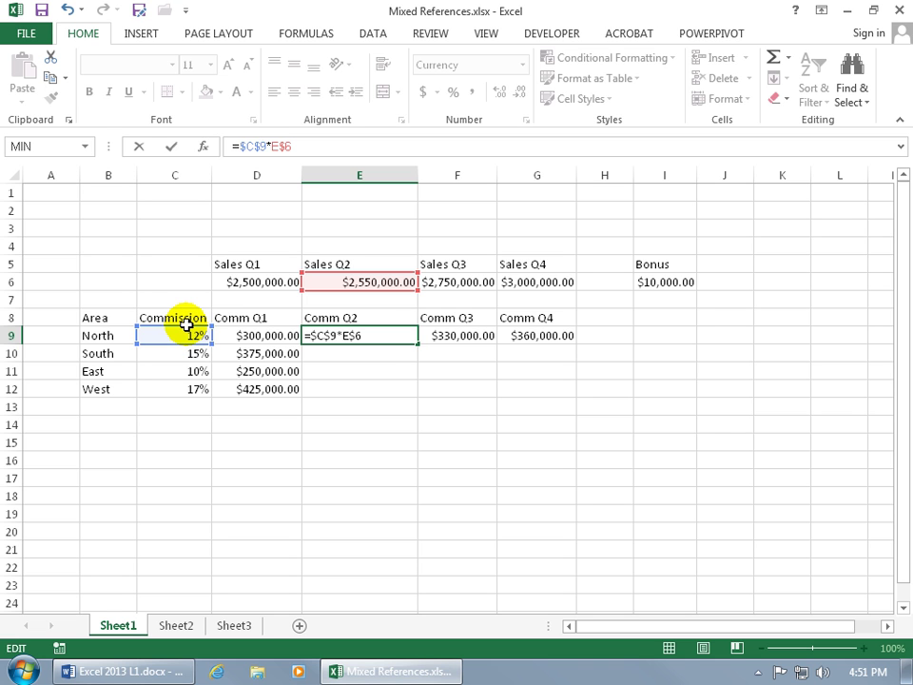
key("Return")
Fill the absolute-reference formula from E9 across to G9 and down to the West area in row 12
left_click(404, 338)
left_click_drag(414, 340, 555, 350)
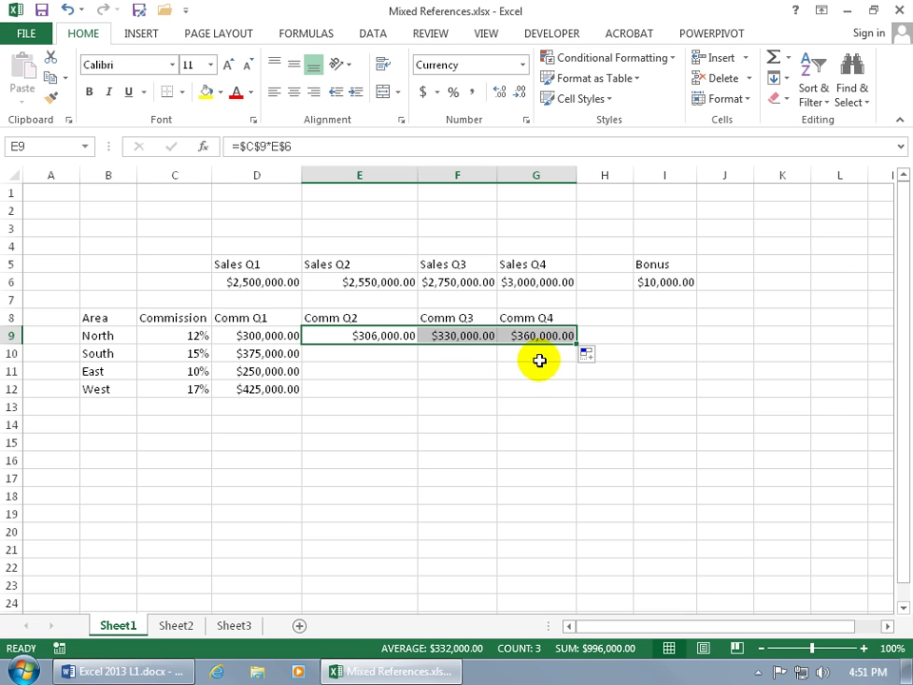
left_click_drag(575, 348, 581, 394)
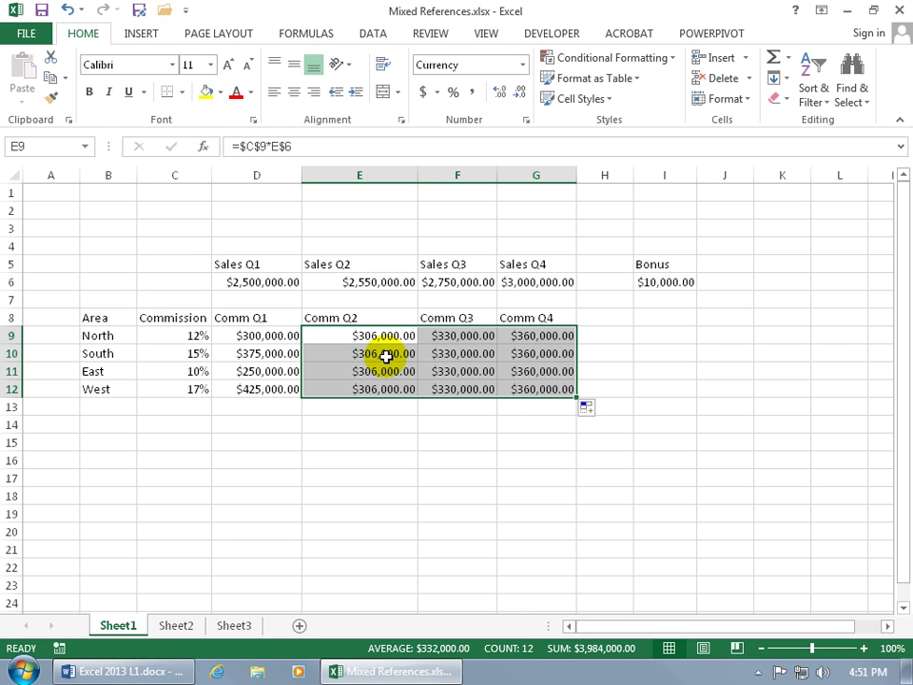
Check which commission rate the East formula in E11 refers to, and undo the downward fill
left_click(189, 336)
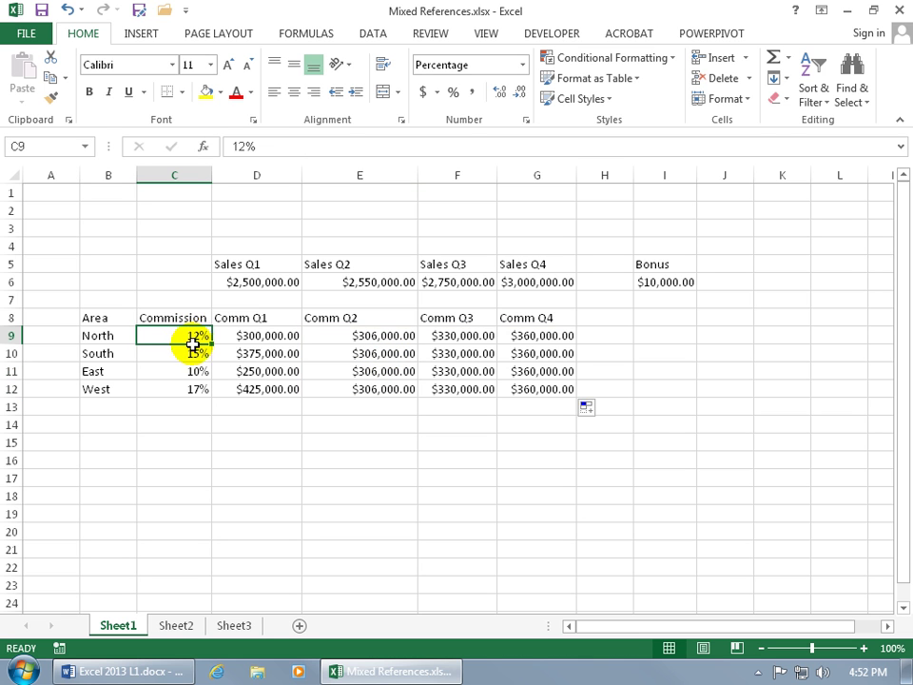
double_click(373, 372)
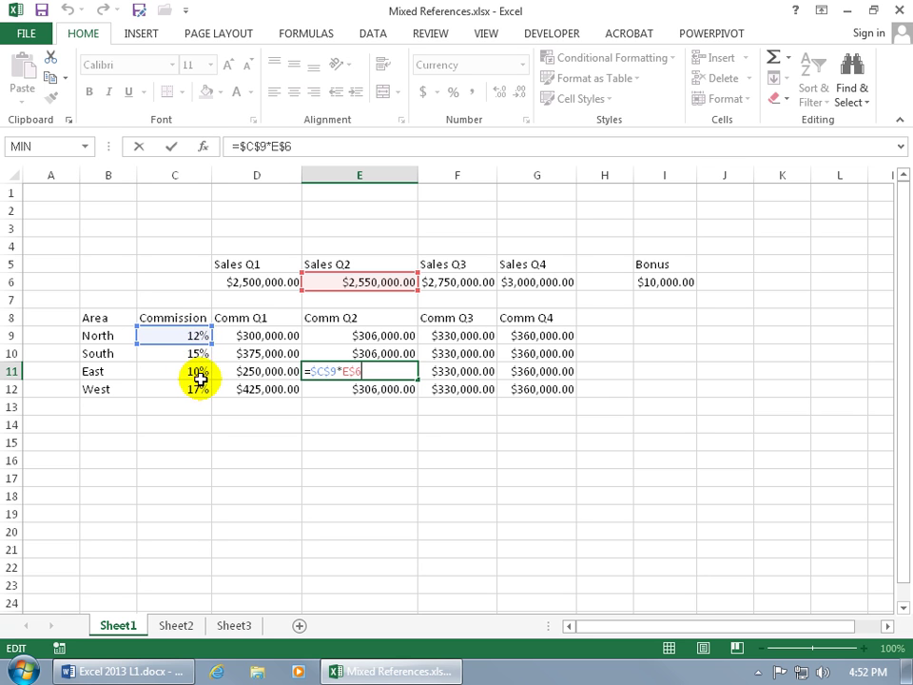
key("Escape")
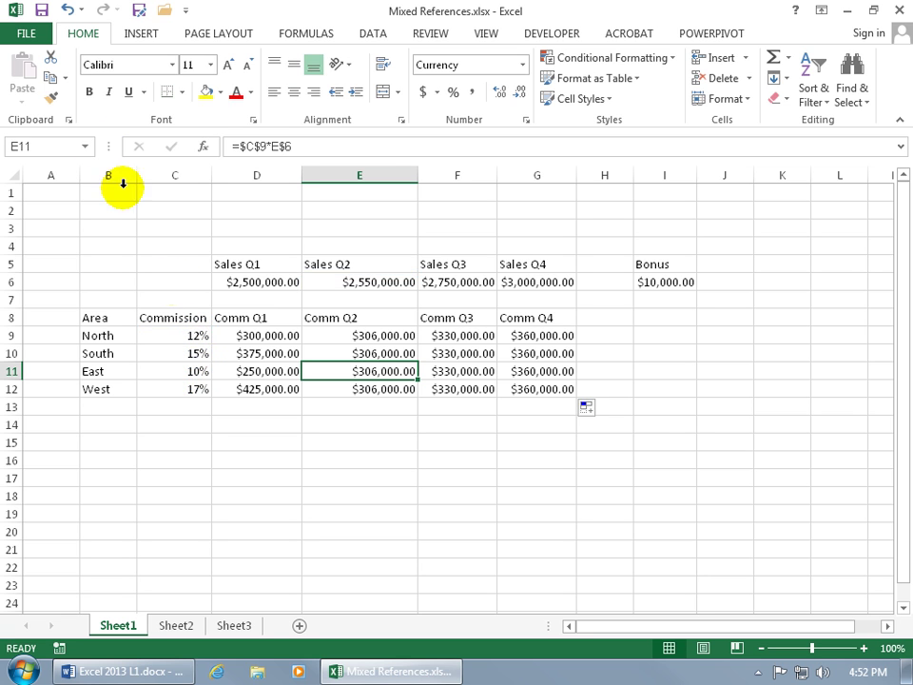
left_click(68, 10)
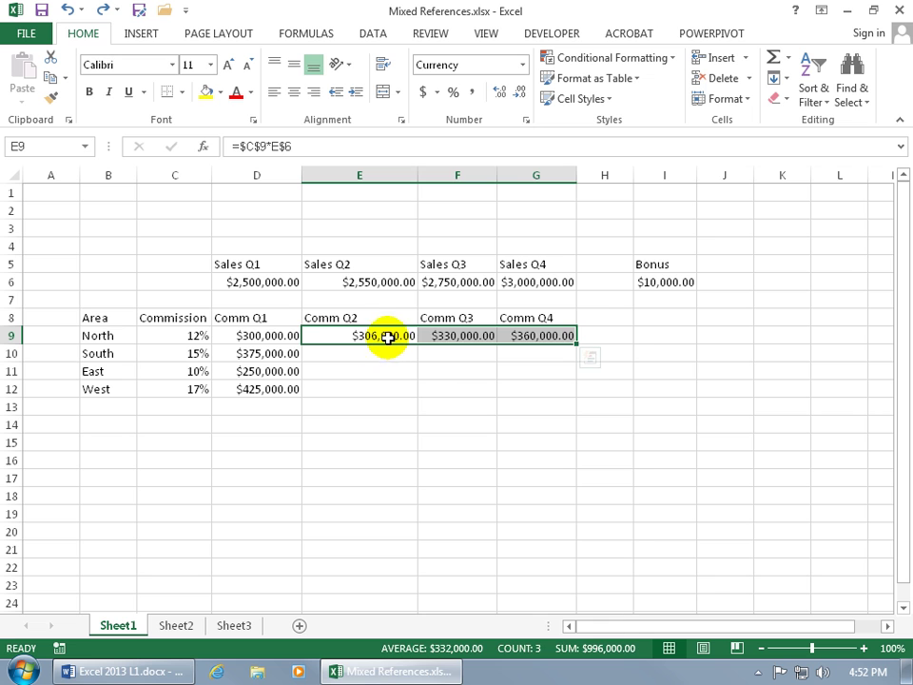
Remove the row lock from the commission reference in E9 so the formula is =$C9*E$6
left_click(387, 337)
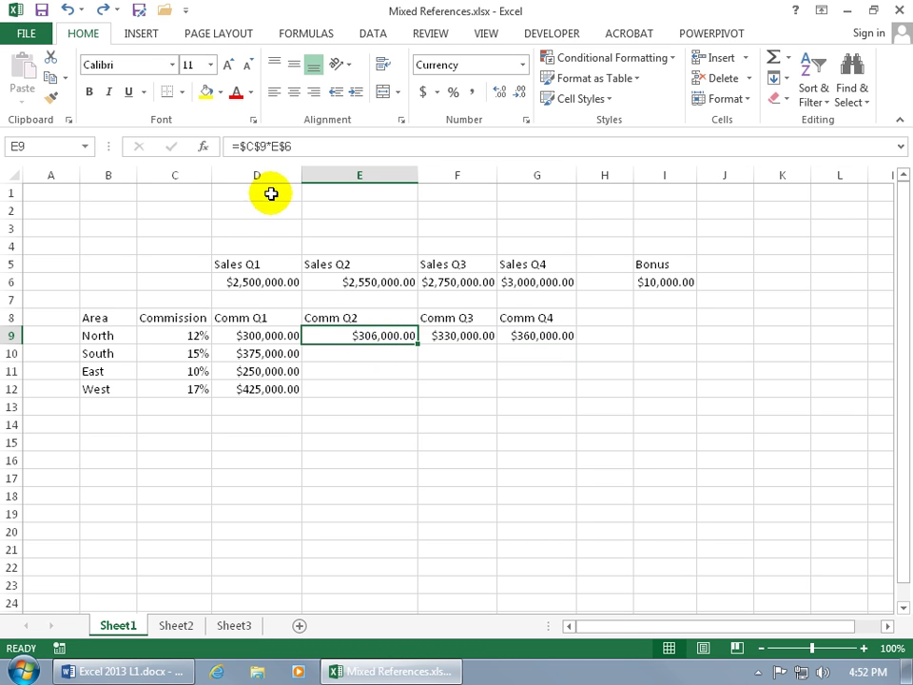
left_click(259, 145)
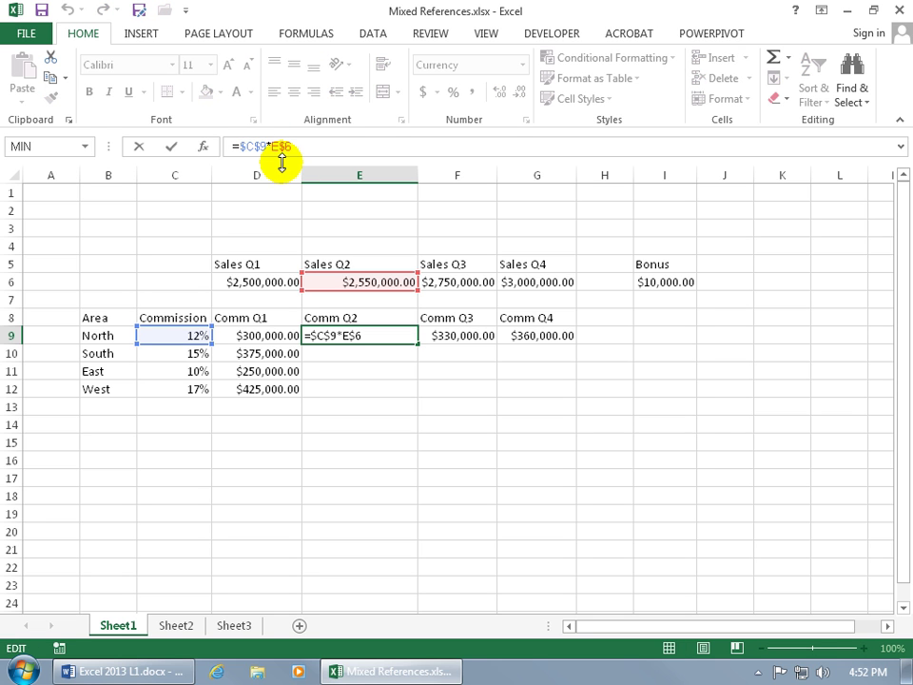
key("BackSpace")
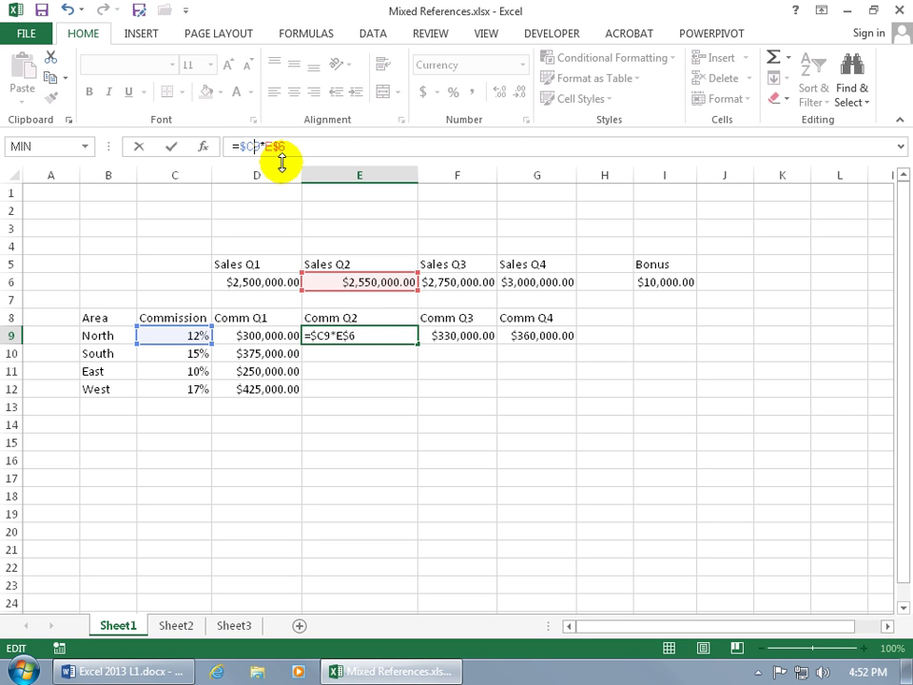
key("Return")
Fill the mixed-reference formula from E9 across to G9 and down to row 12, and check the references in F11
left_click(371, 337)
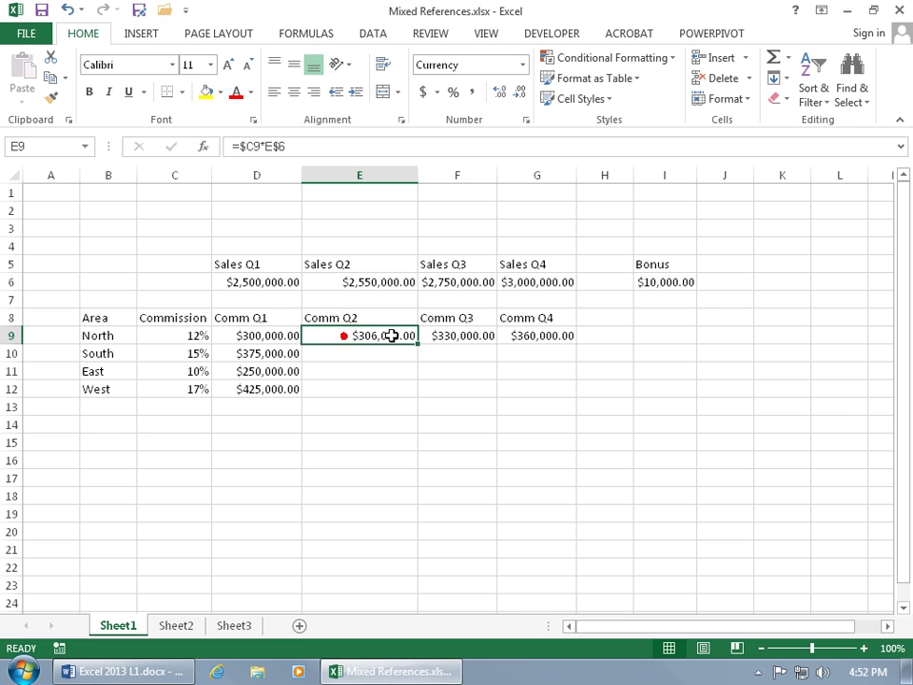
left_click_drag(417, 343, 561, 340)
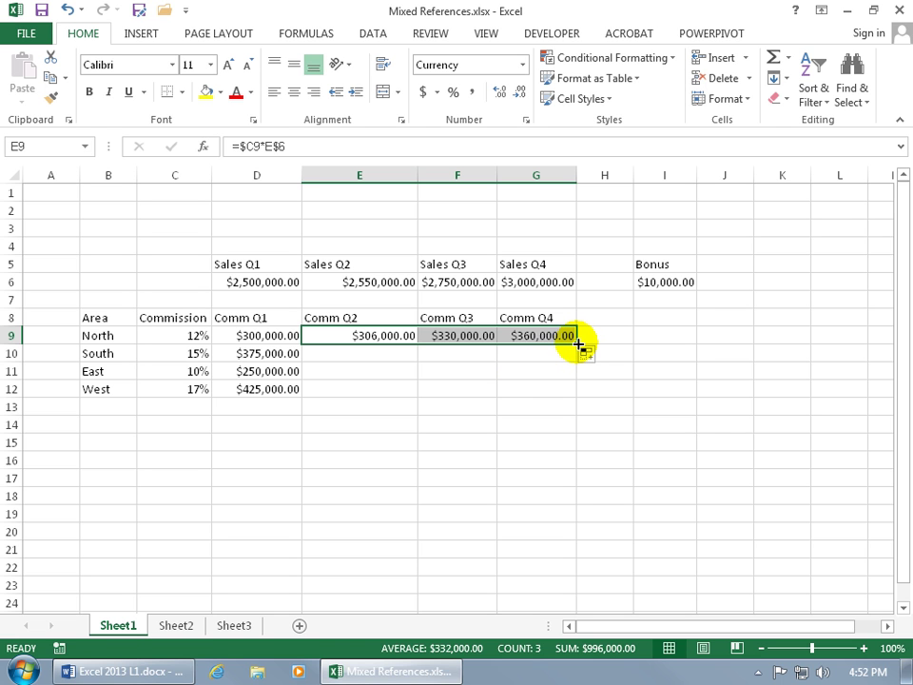
left_click_drag(577, 342, 578, 397)
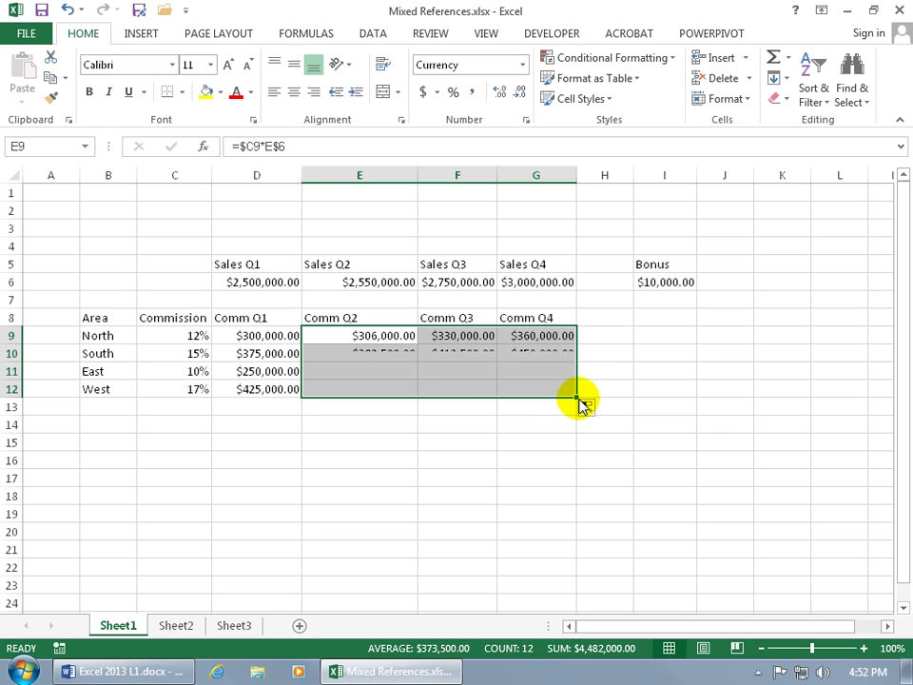
left_click(458, 371)
double_click(458, 371)
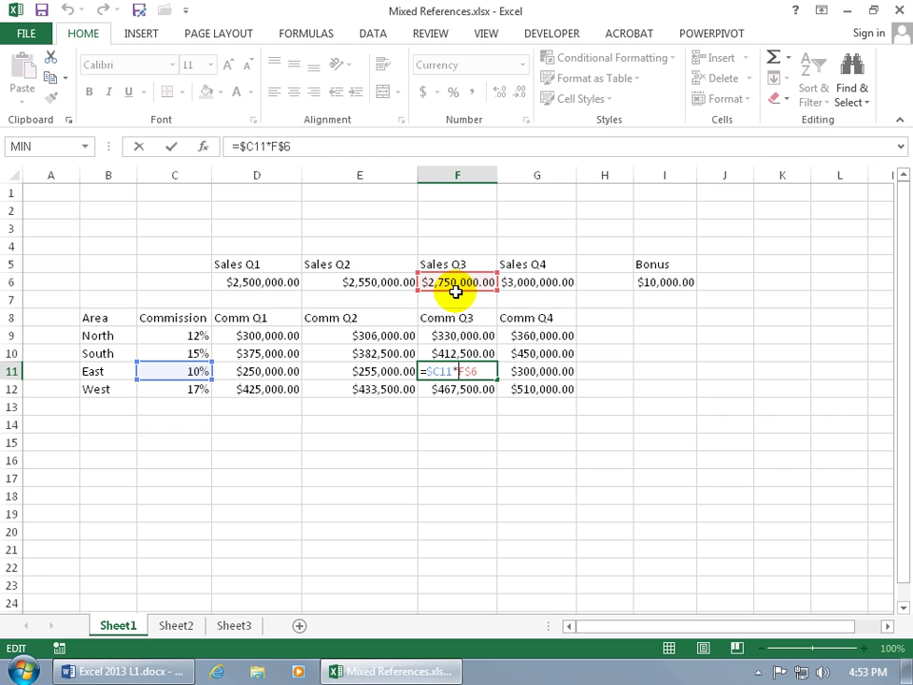
key("ctrl+Return")
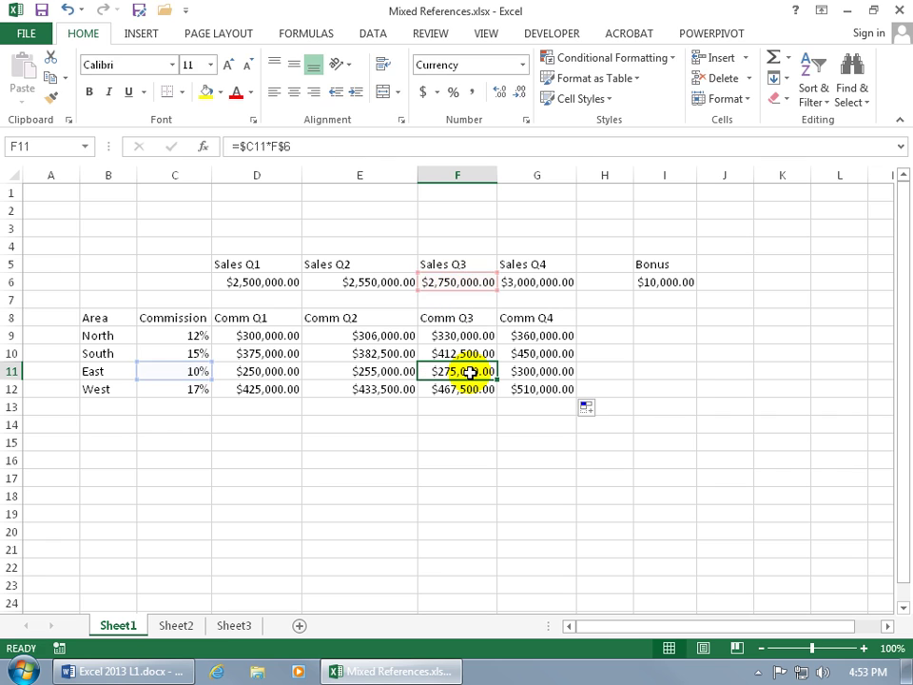